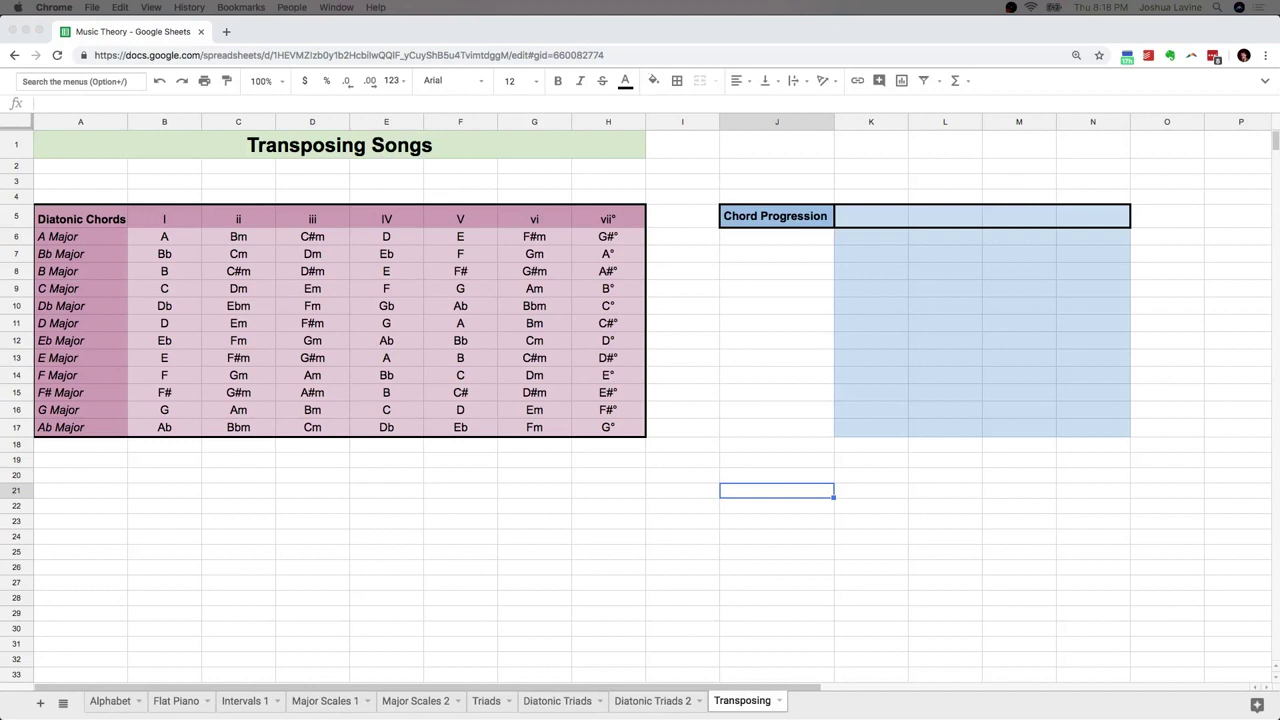
Step: Point out the D Major and E Major rows of the diatonic chord table
click(99, 333)
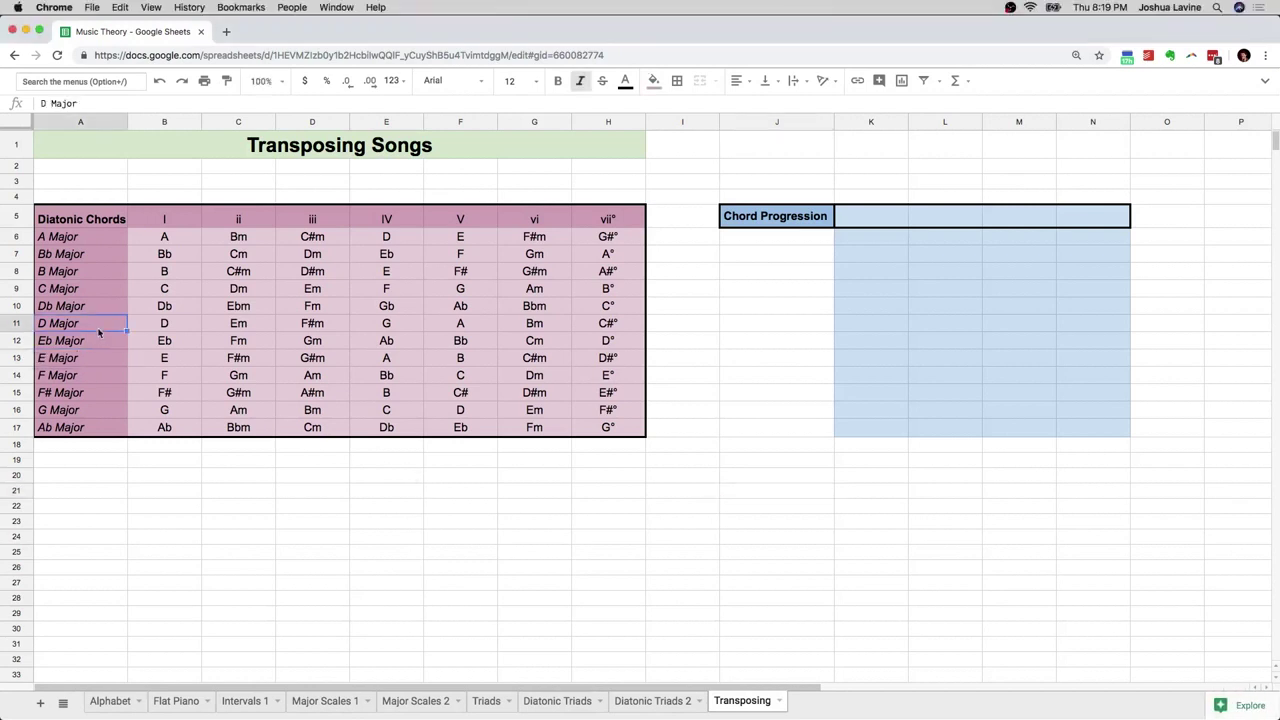
click(89, 362)
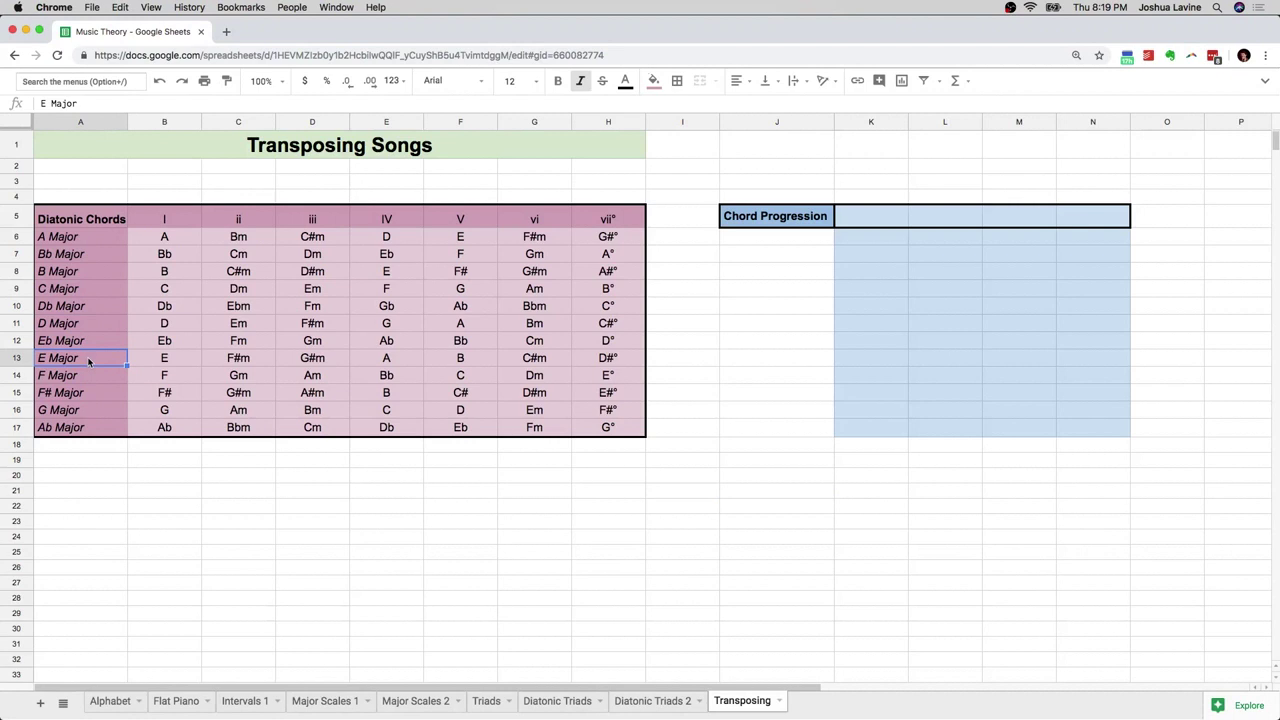
click(101, 333)
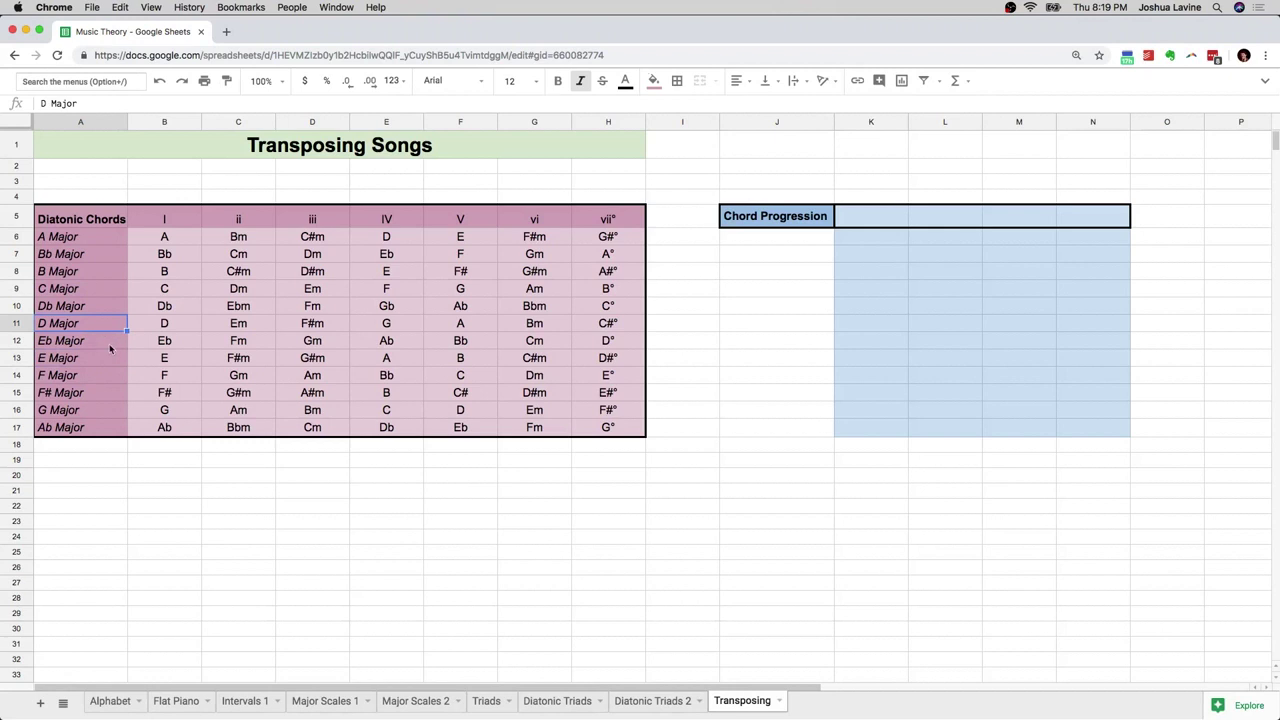
click(800, 328)
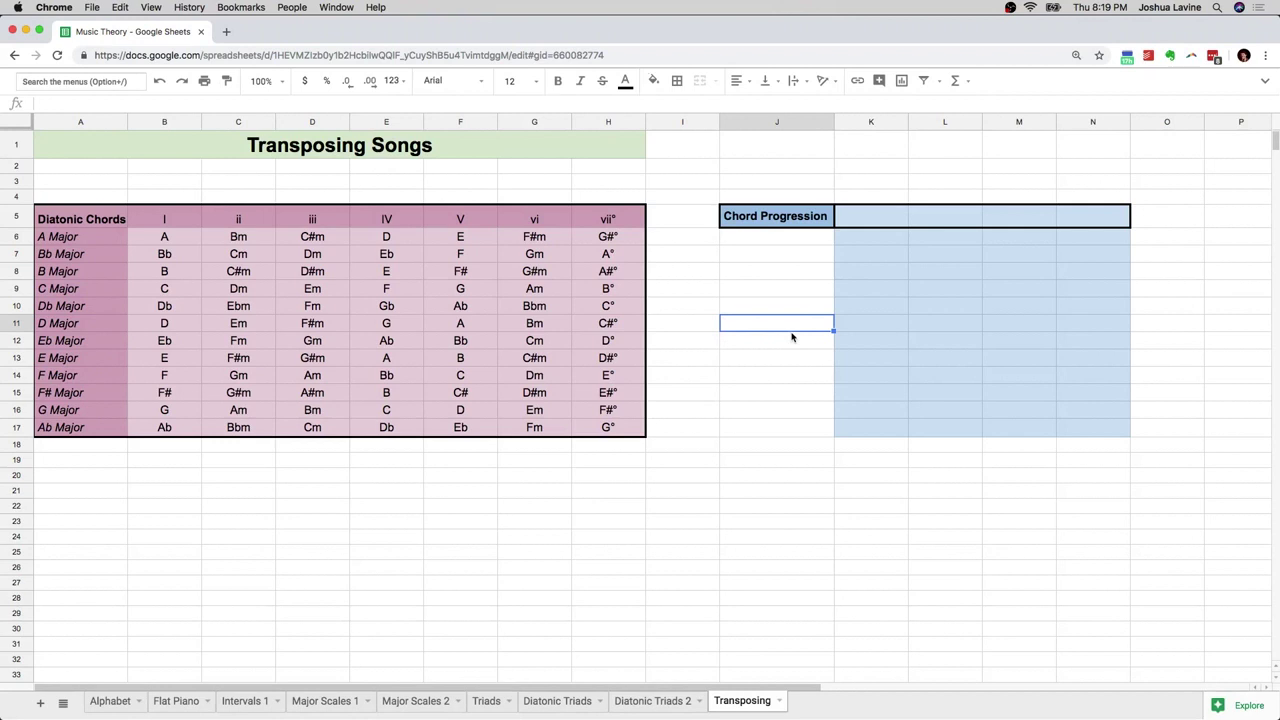
Step: Search Google for 'hey soul sister chords' and open the song's E-Chords result
key(super+t)
text(h)
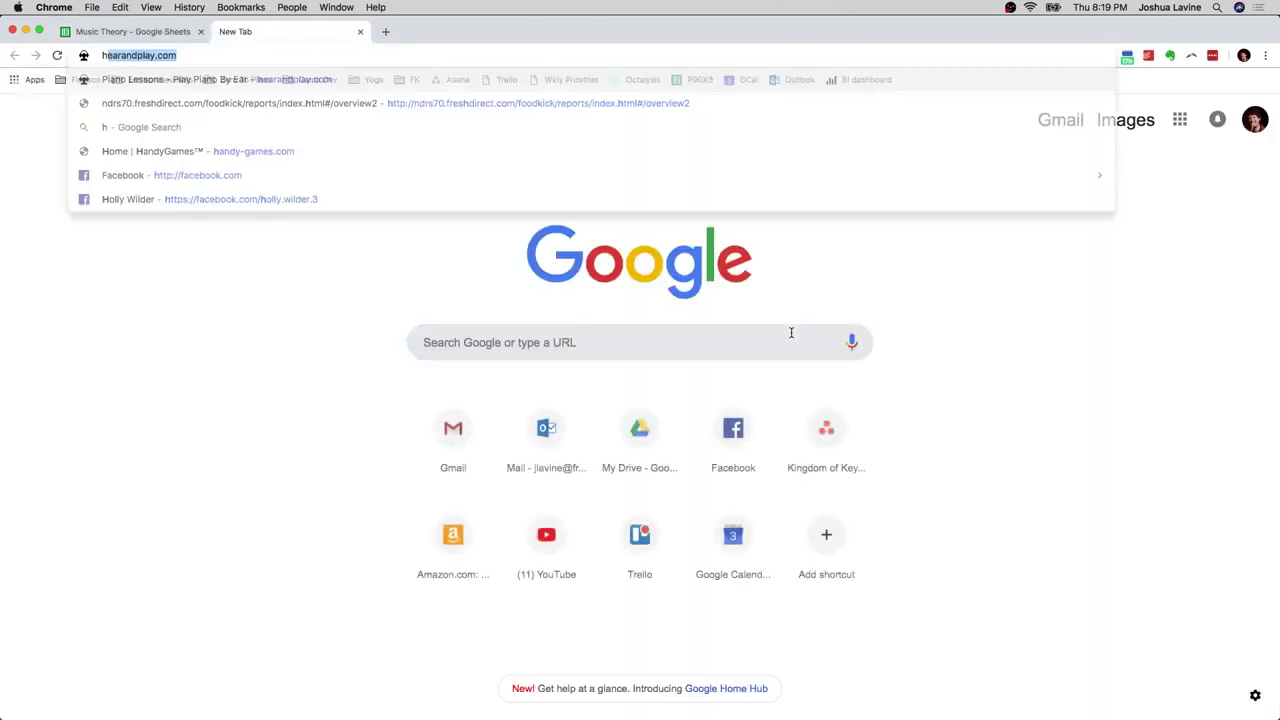
text(ey soul sis)
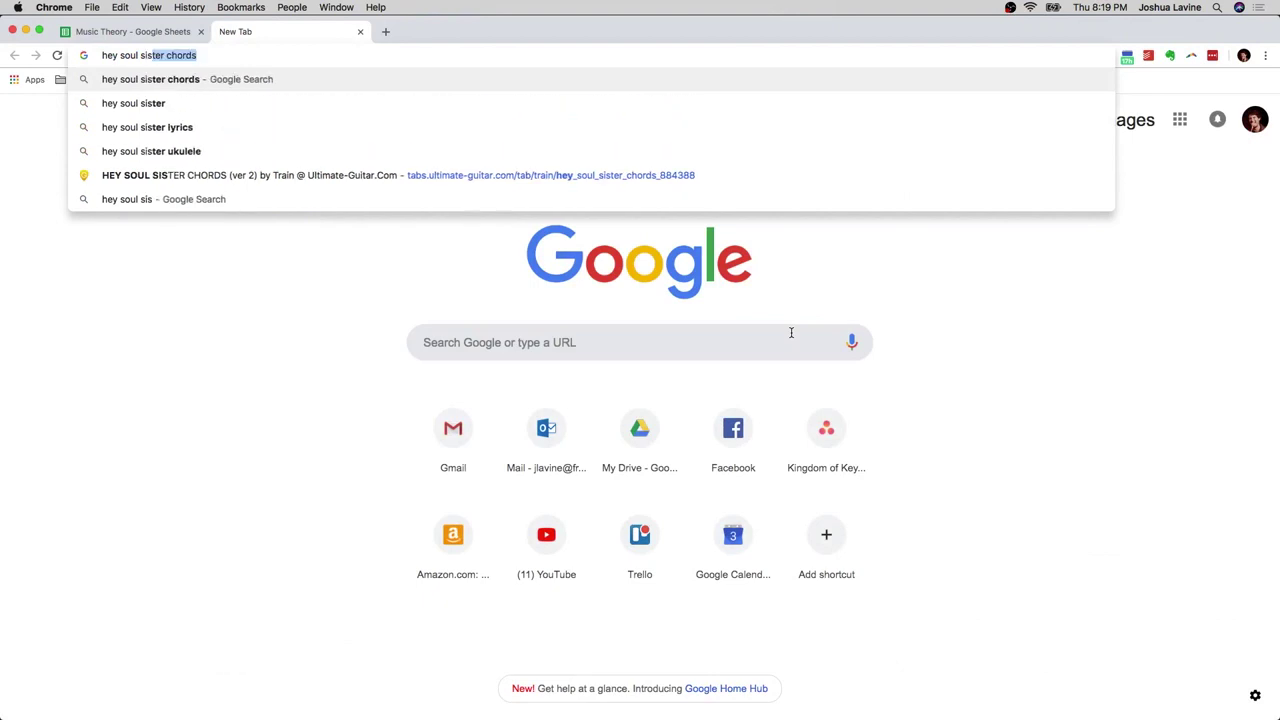
text(ter chords)
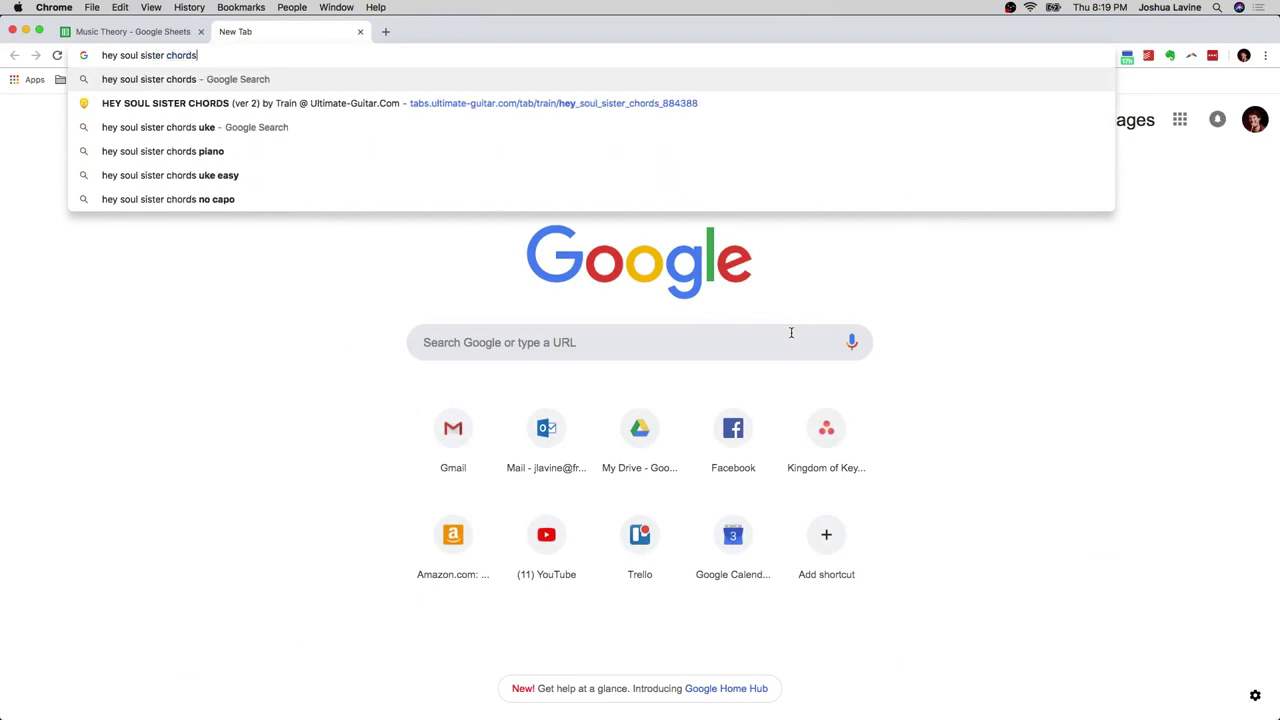
key(Return)
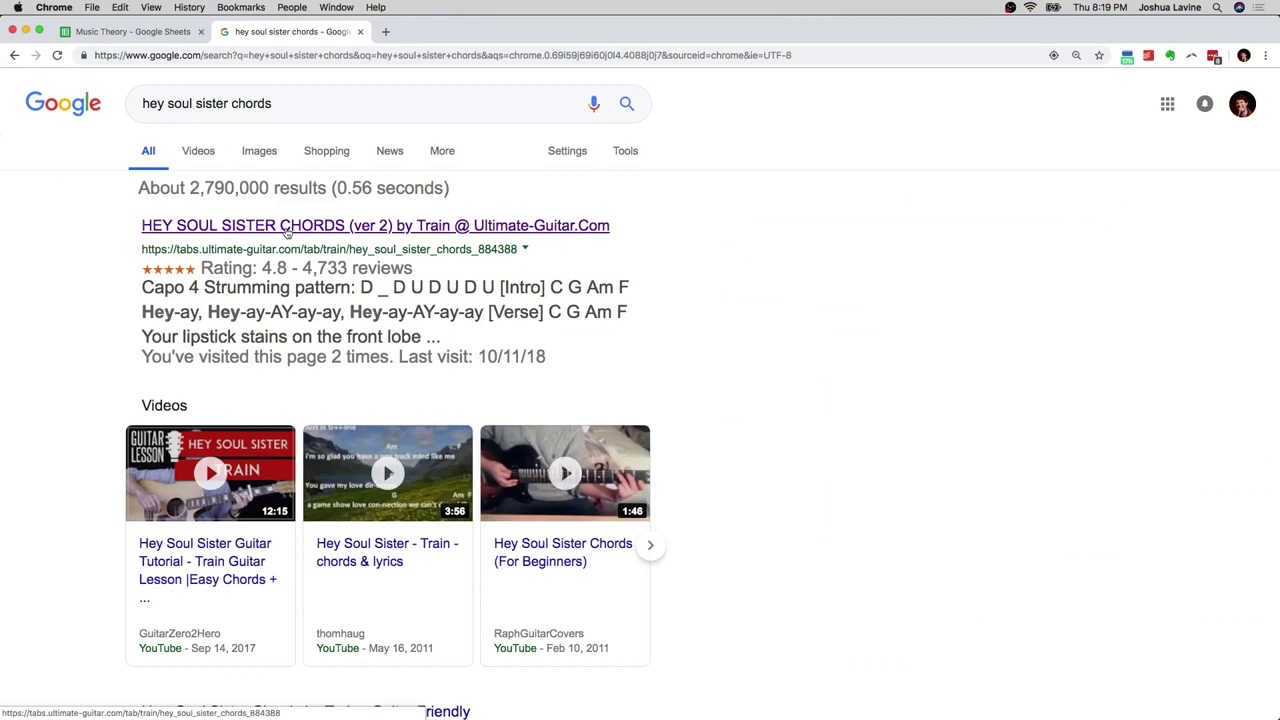
scroll(680, 349, down, 3)
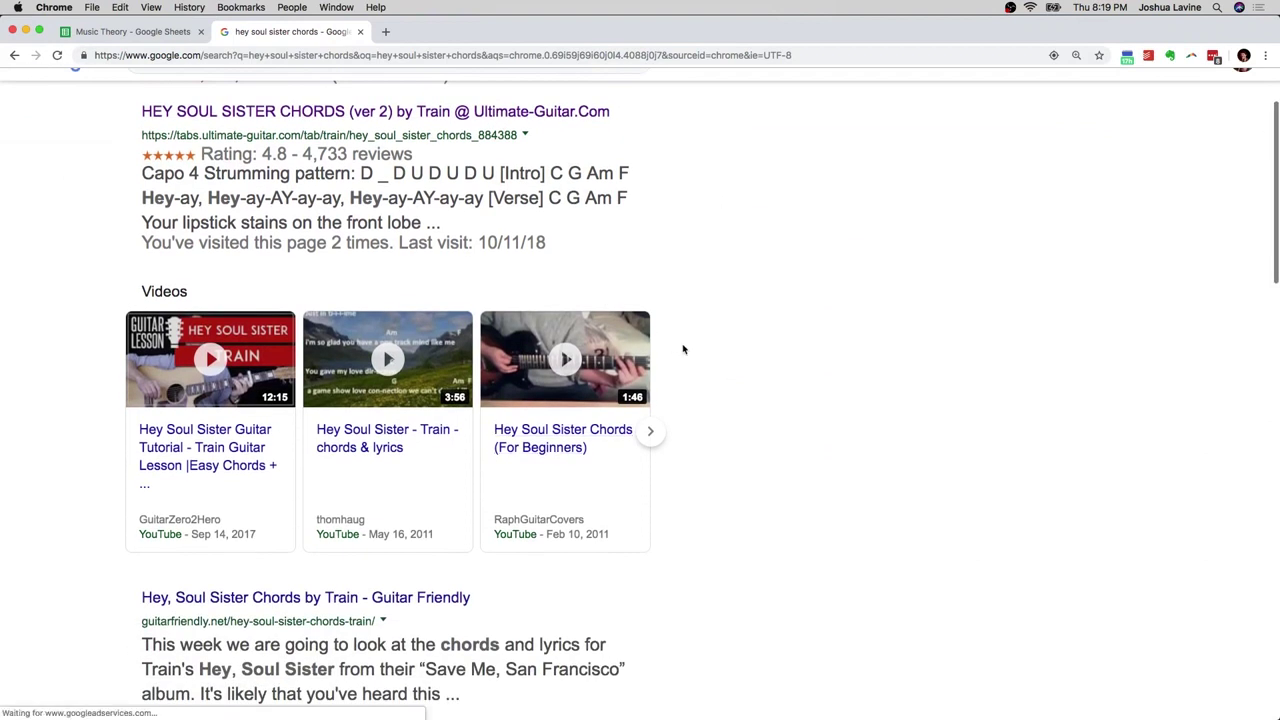
scroll(683, 349, down, 3)
scroll(683, 349, down, 4)
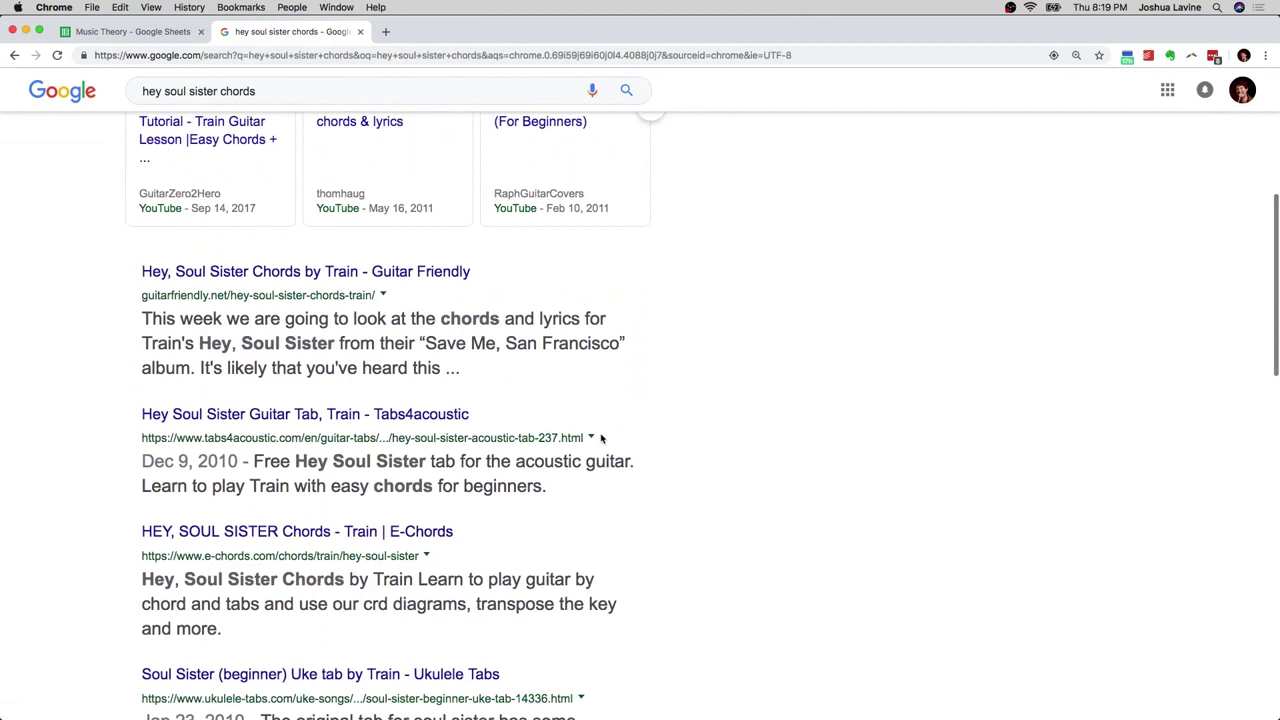
click(404, 543)
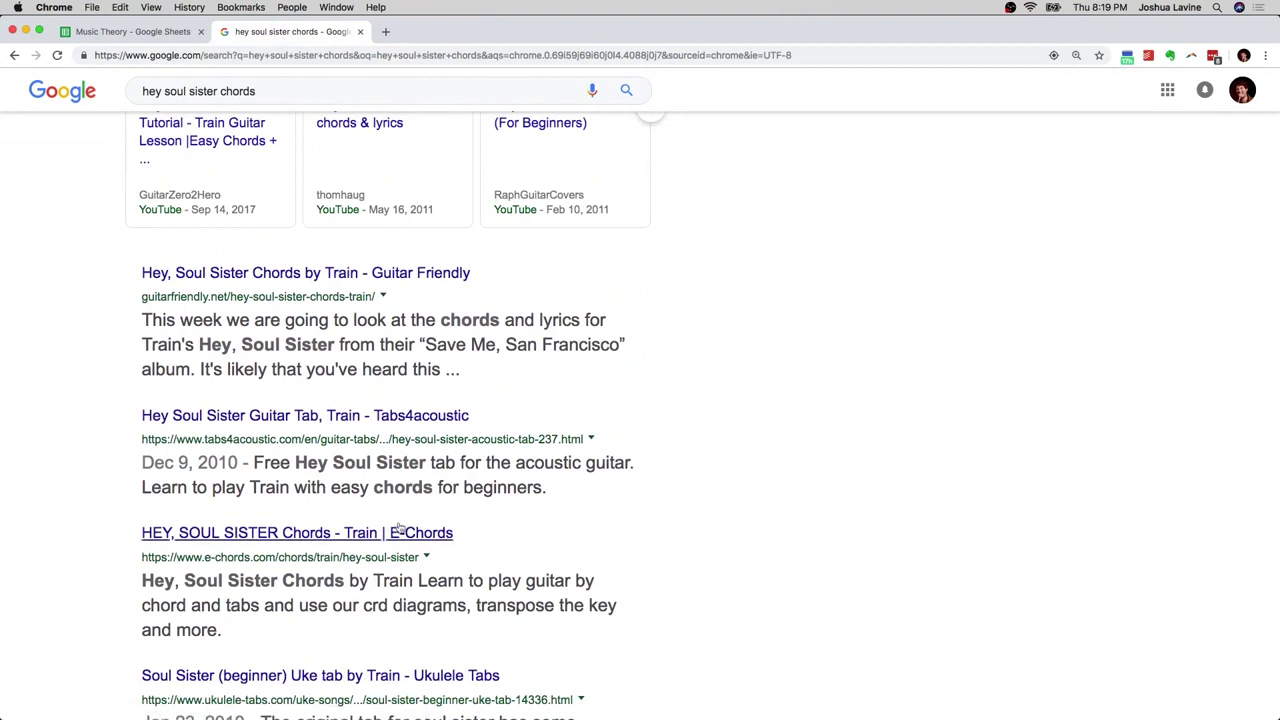
click(357, 538)
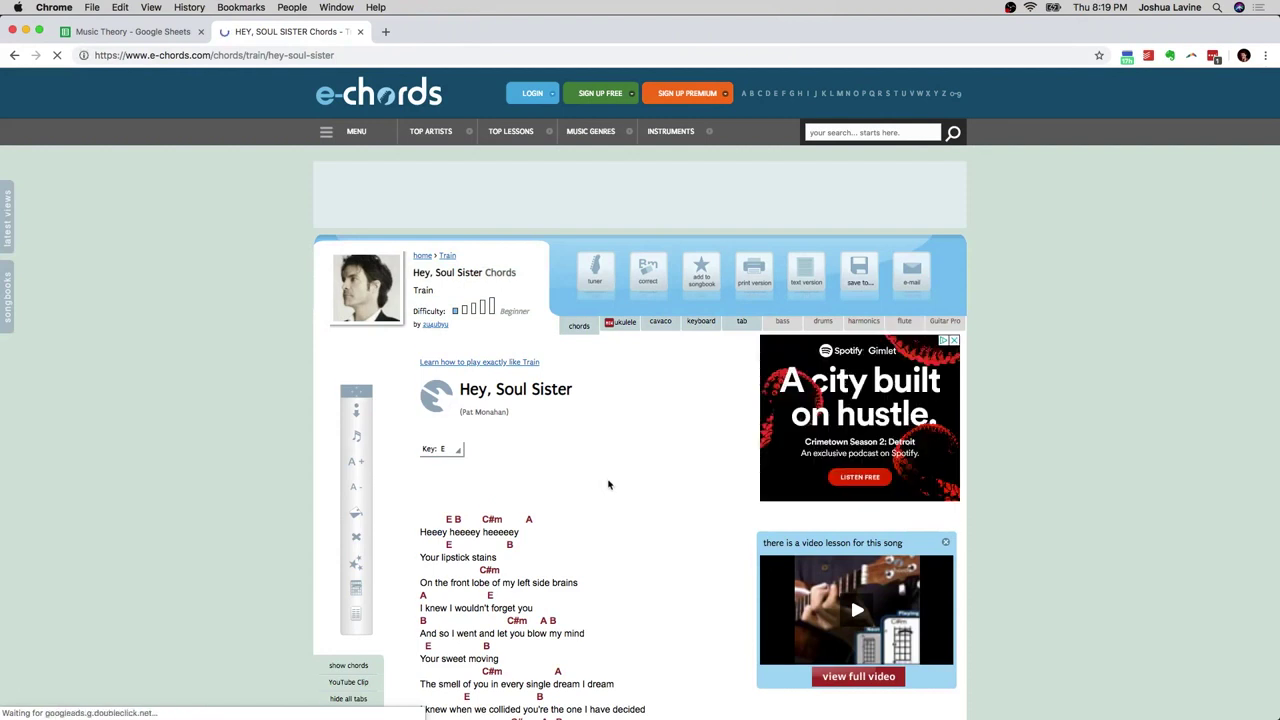
Step: Scroll through the Hey, Soul Sister chords in E, then return to the Music Theory sheet
scroll(608, 484, down, 3)
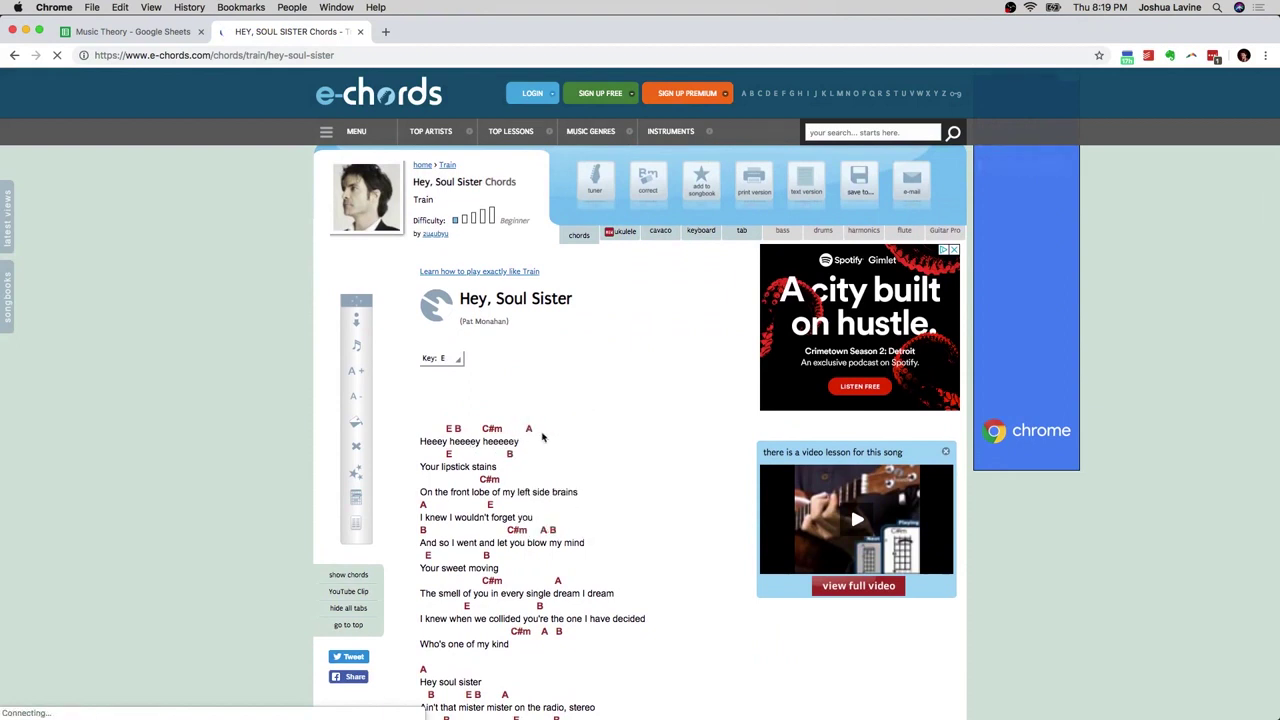
mouse_move(450, 415)
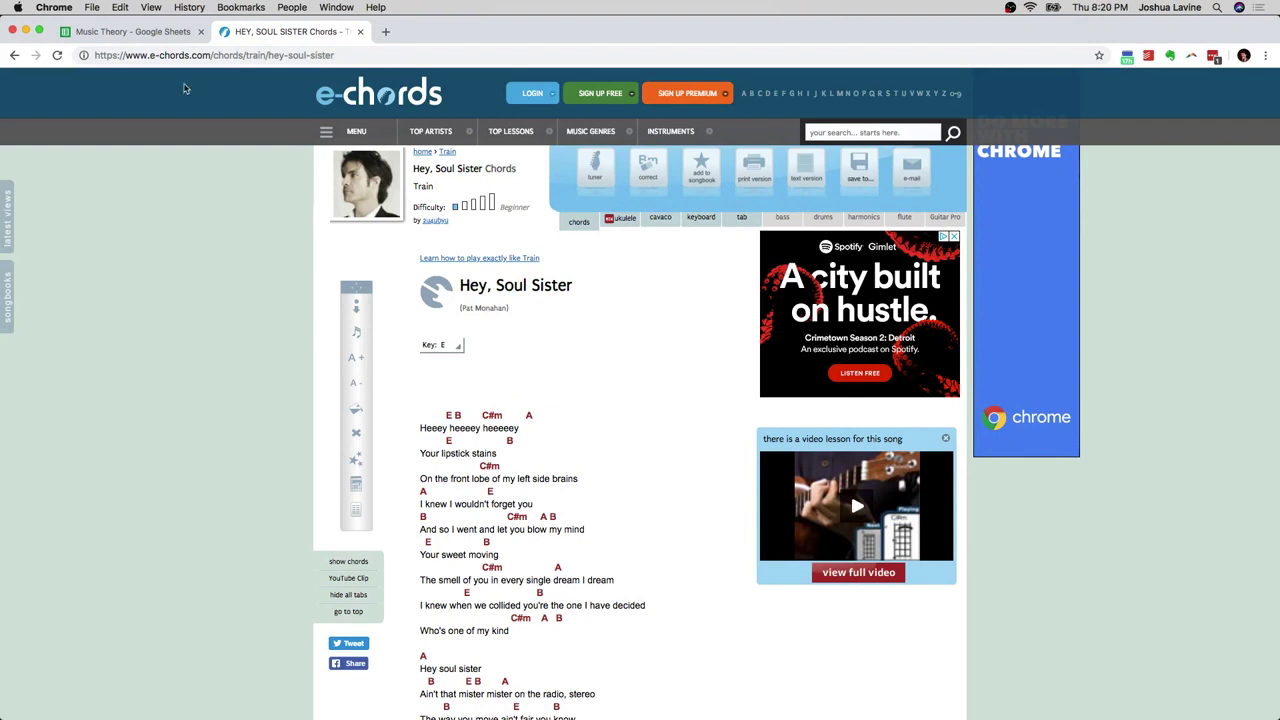
click(153, 42)
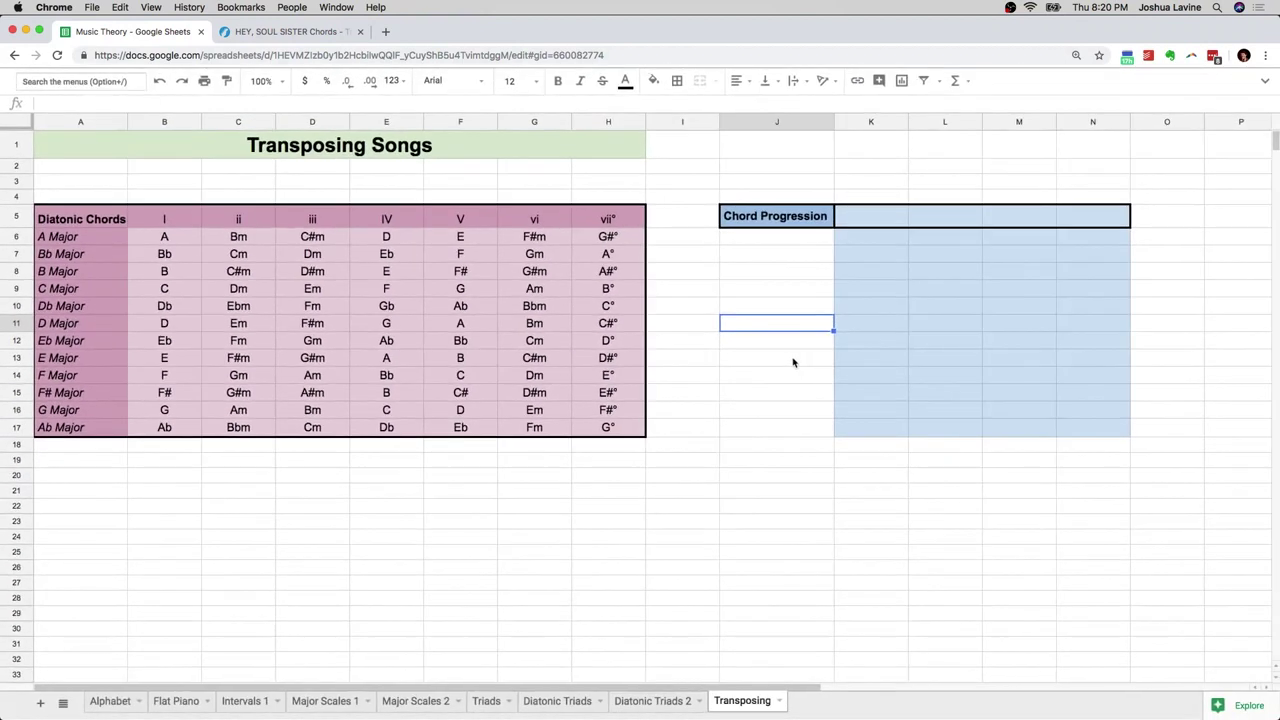
Step: Type the chords E, B, C#m and A into cells K13 through N13
click(793, 362)
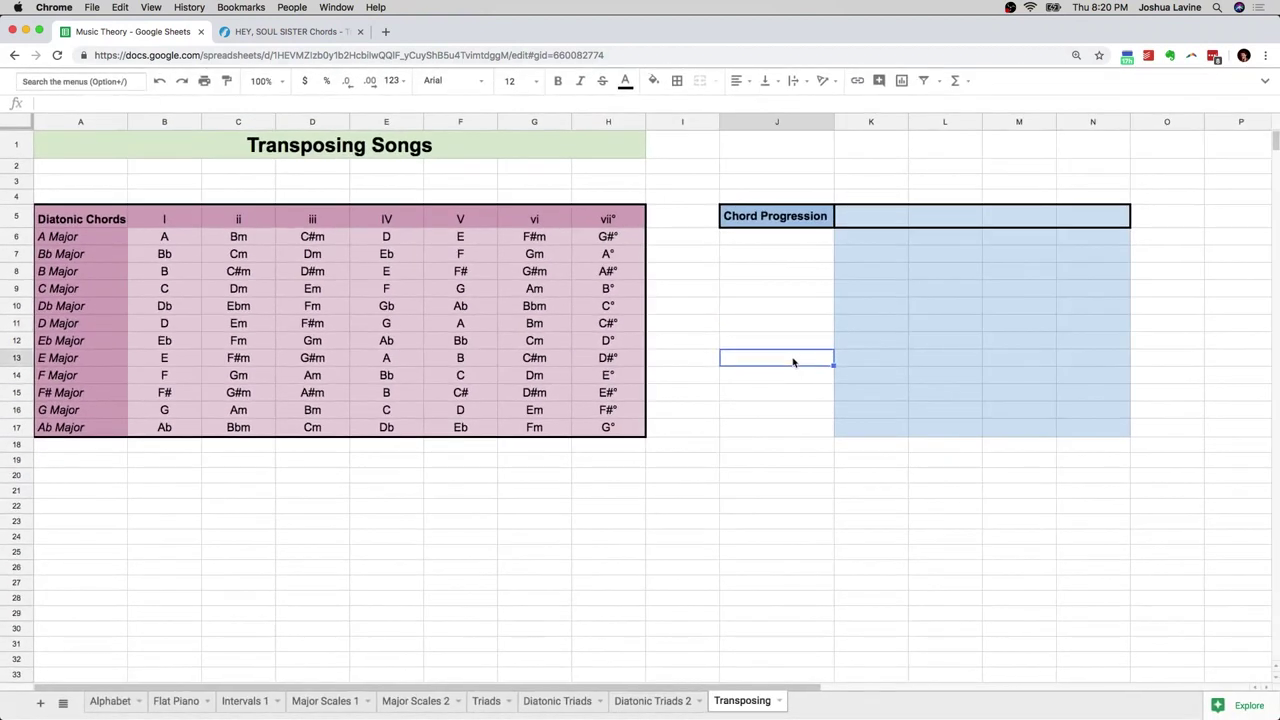
key(Tab)
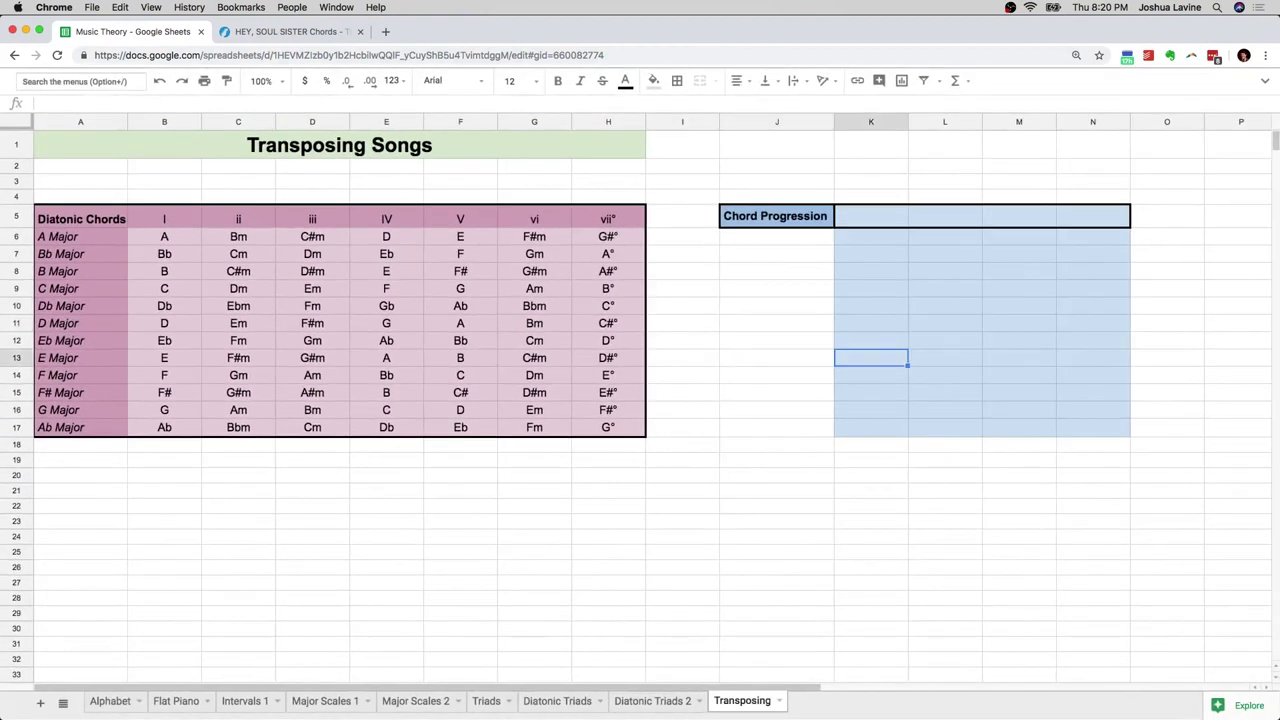
text(E)
key(Tab)
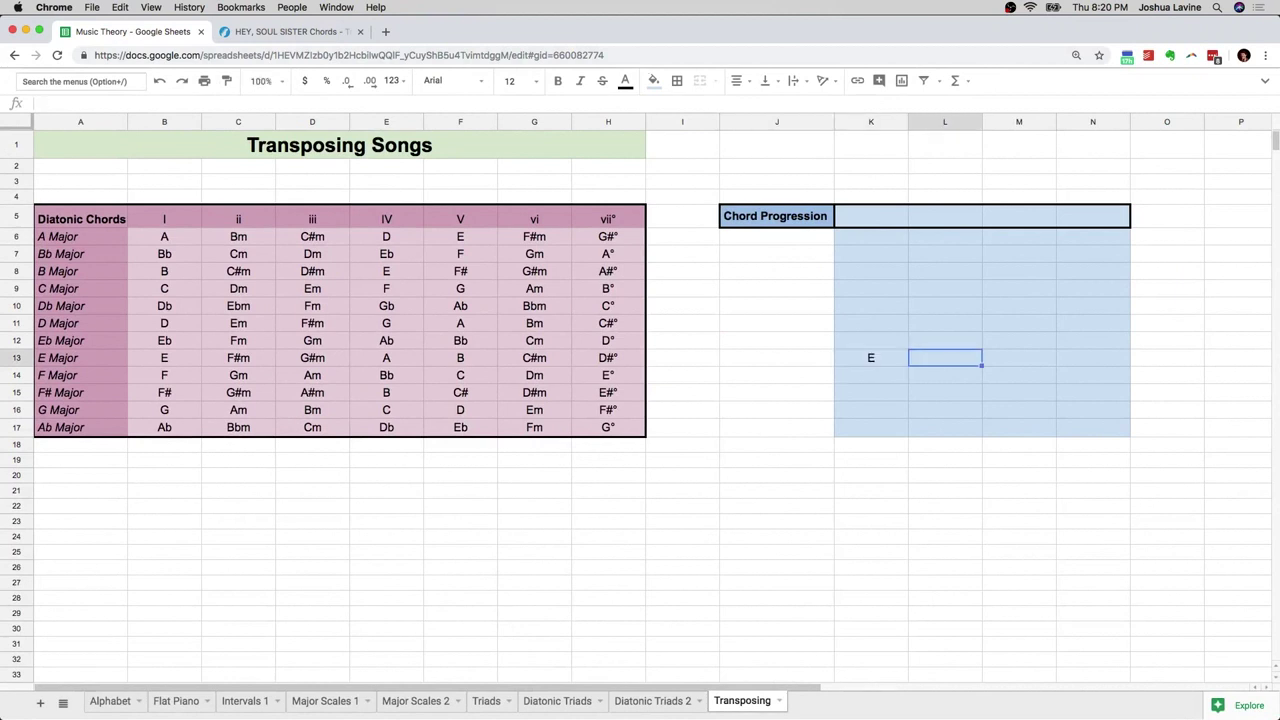
text(B)
key(Tab)
text(C#)
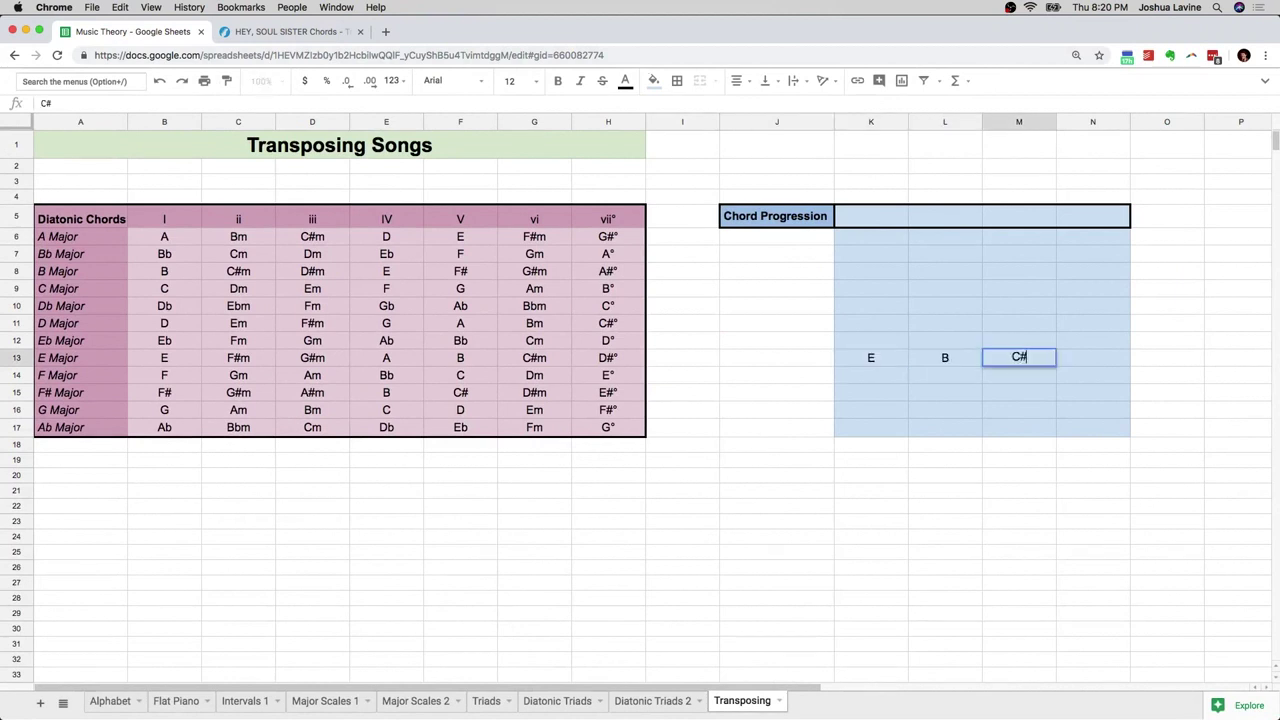
text(m)
key(Tab)
text(A)
key(Return)
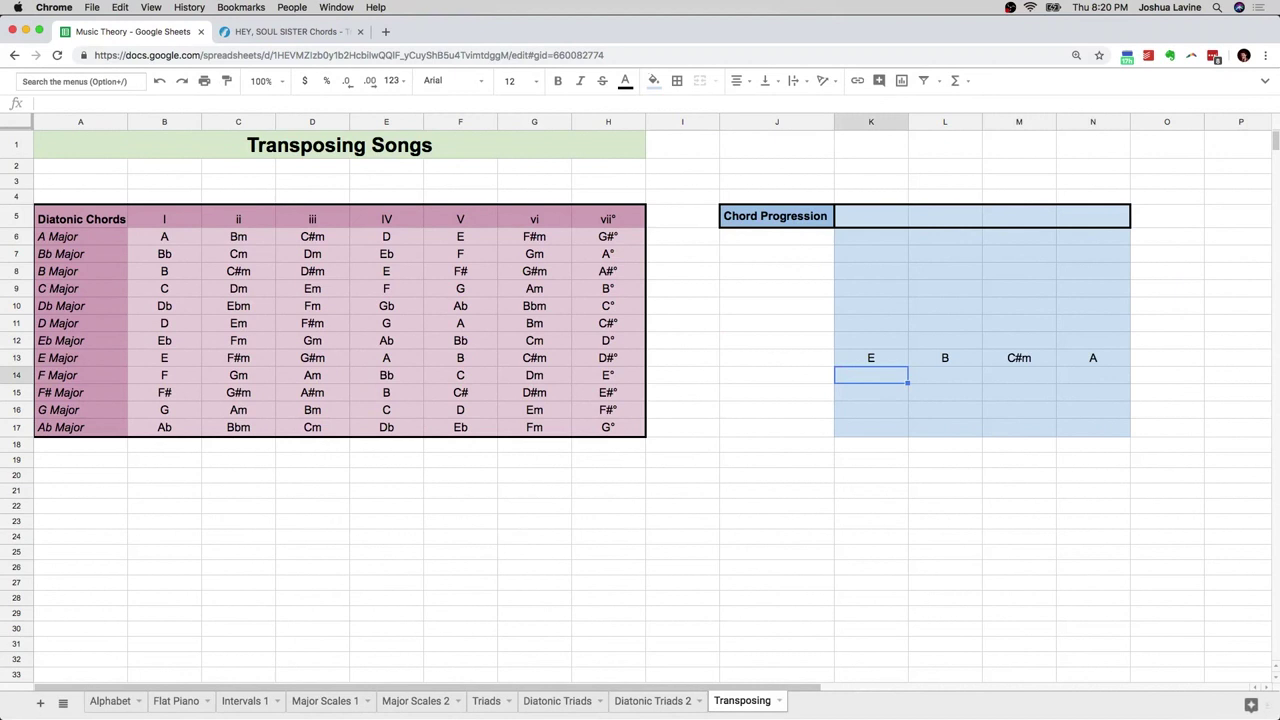
Step: Compare the typed chords against the e-chords page, then return to K13
click(310, 30)
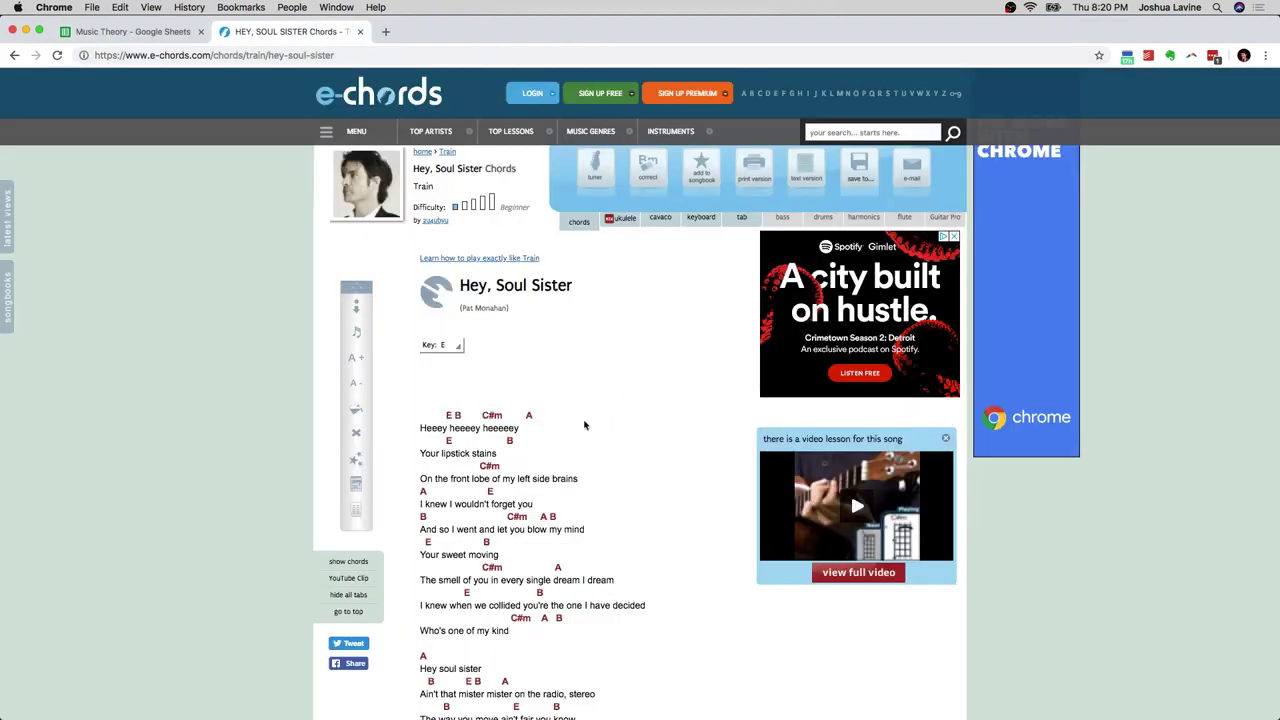
click(141, 33)
click(875, 358)
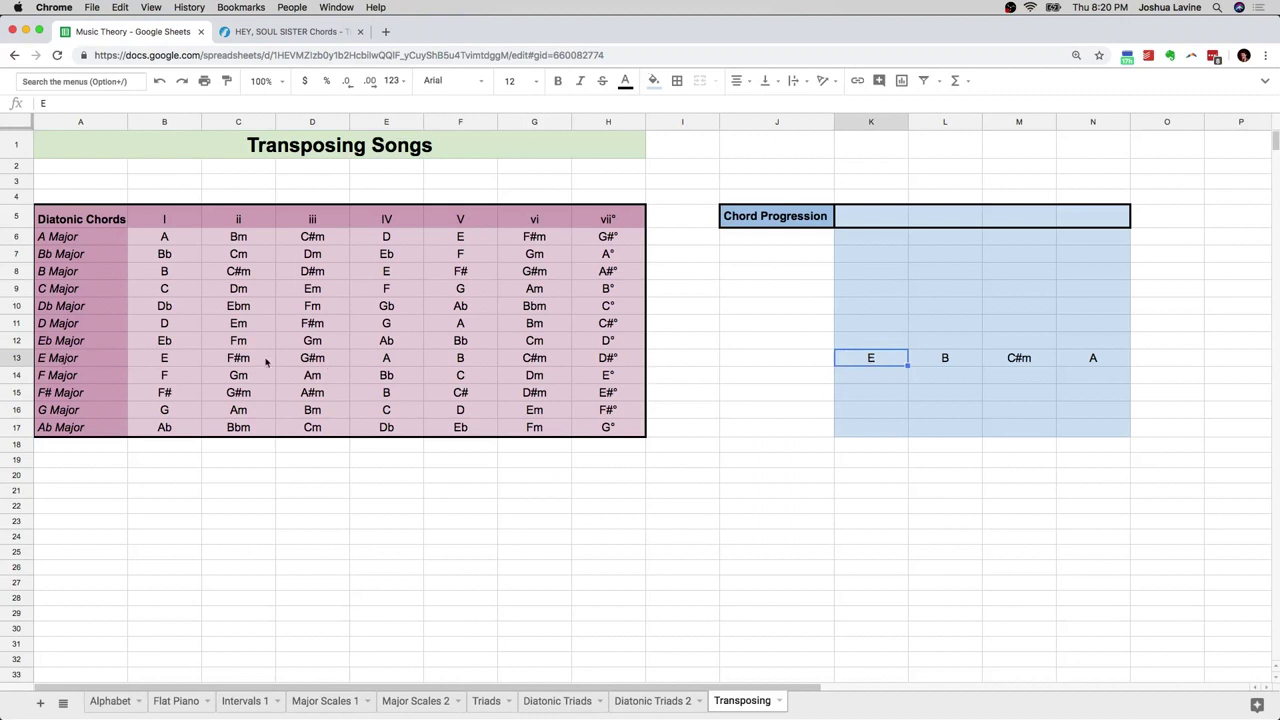
Step: Label K5 as I and L5 as V after locating E and B in the E Major row
click(178, 366)
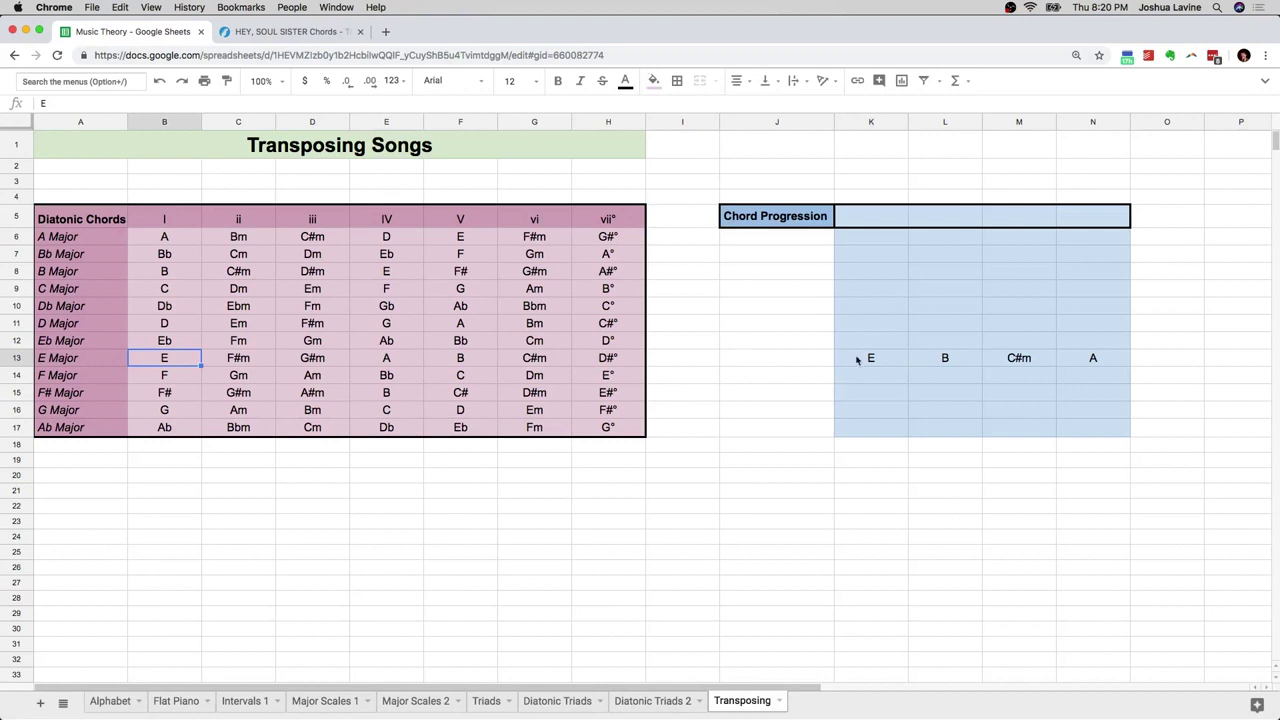
click(888, 213)
text(I)
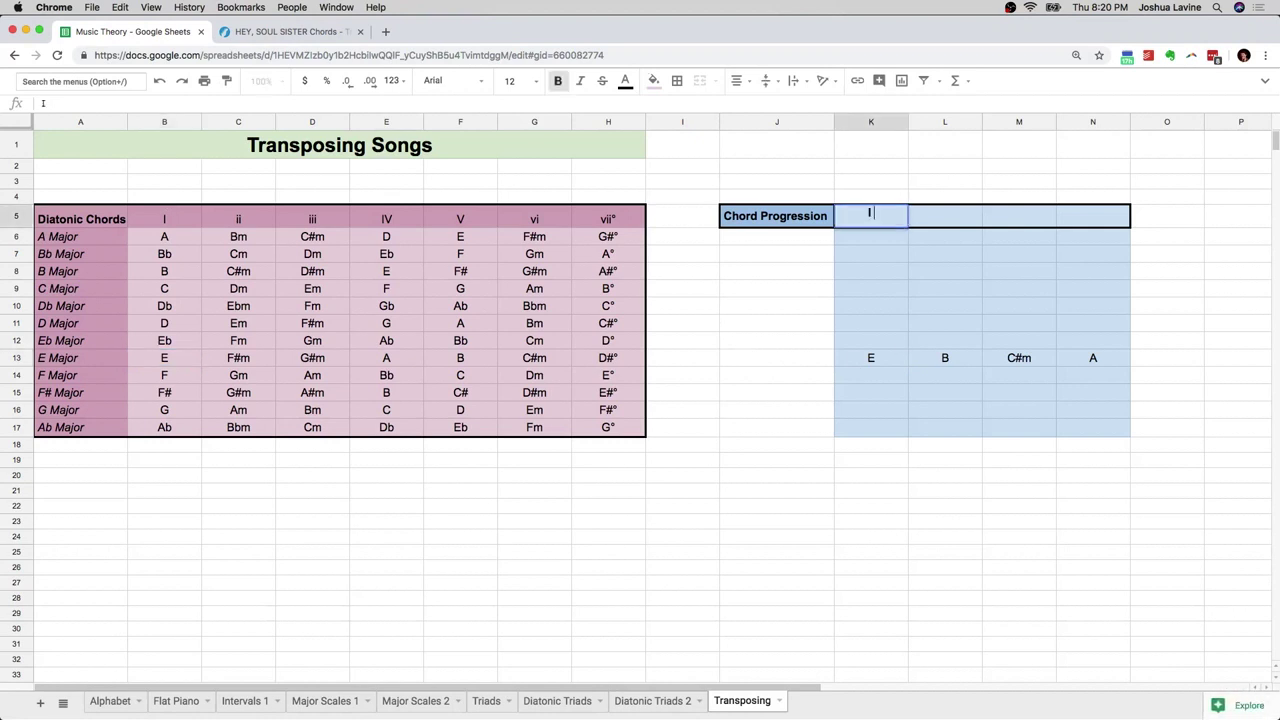
click(945, 216)
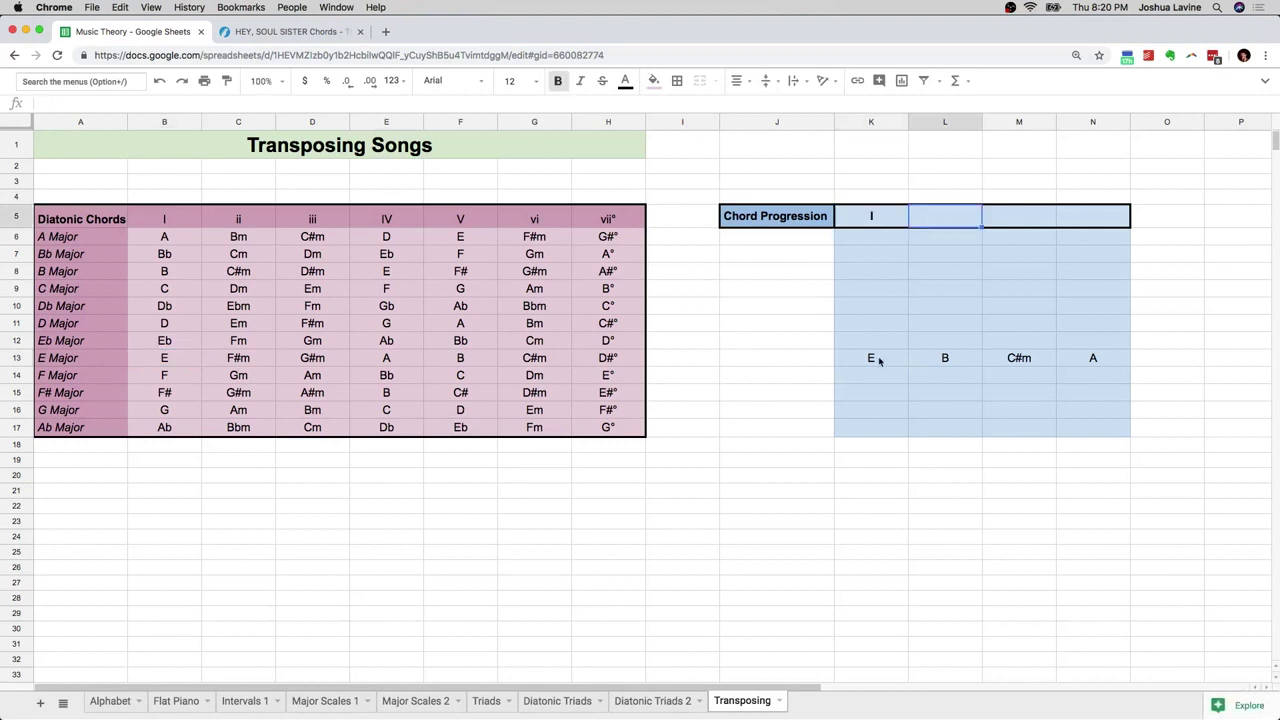
click(880, 365)
click(930, 362)
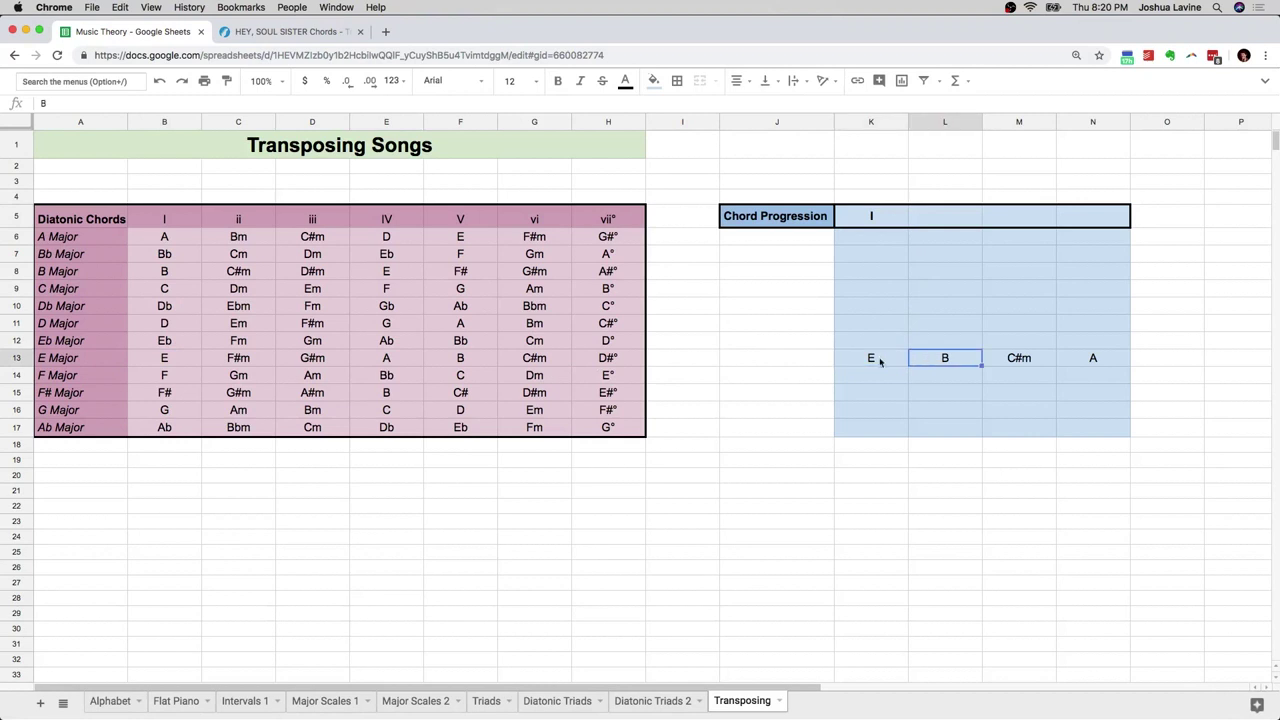
click(469, 364)
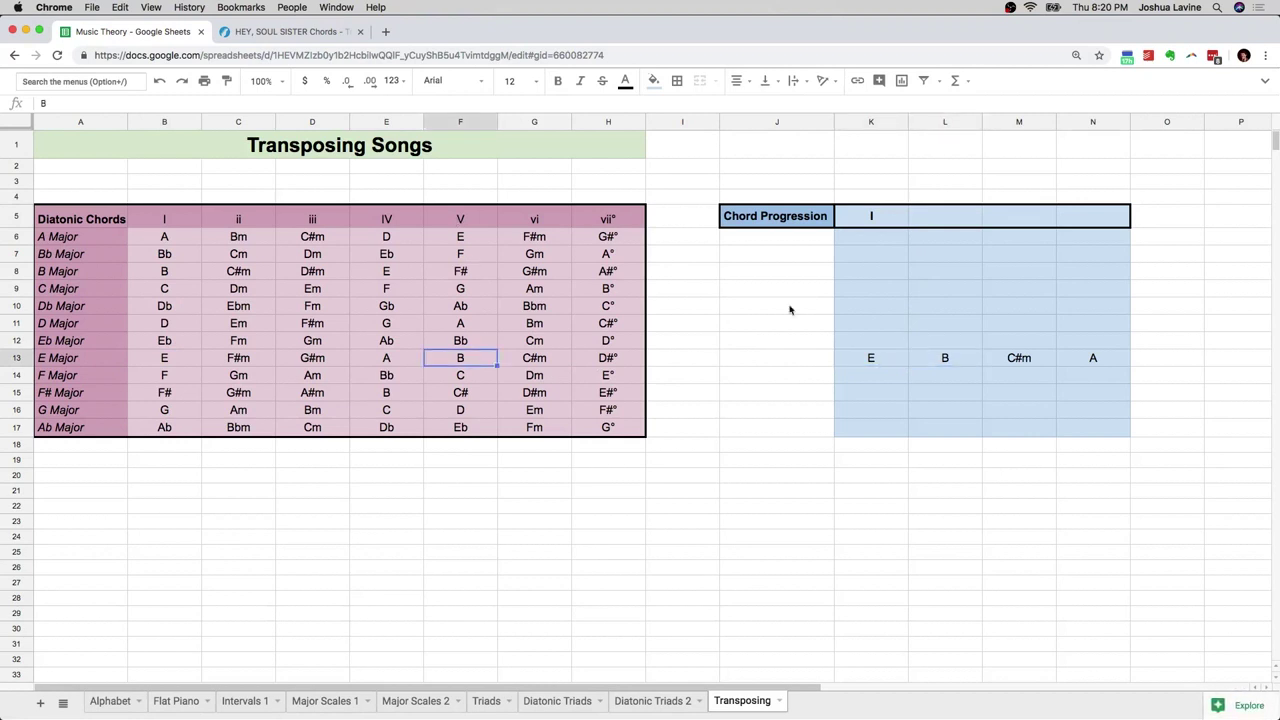
click(935, 352)
click(945, 216)
text(V)
click(1015, 343)
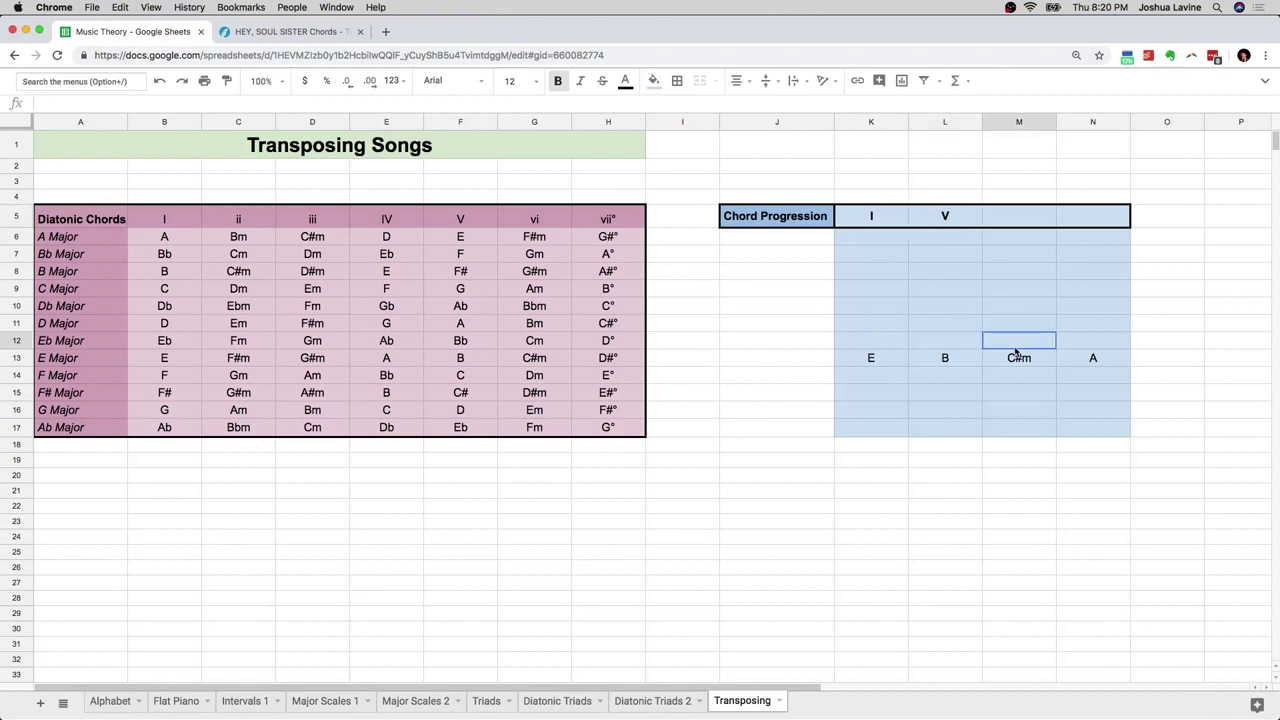
Step: Label M5 as vi and N5 as IV, correcting a mistyped VI
click(1016, 355)
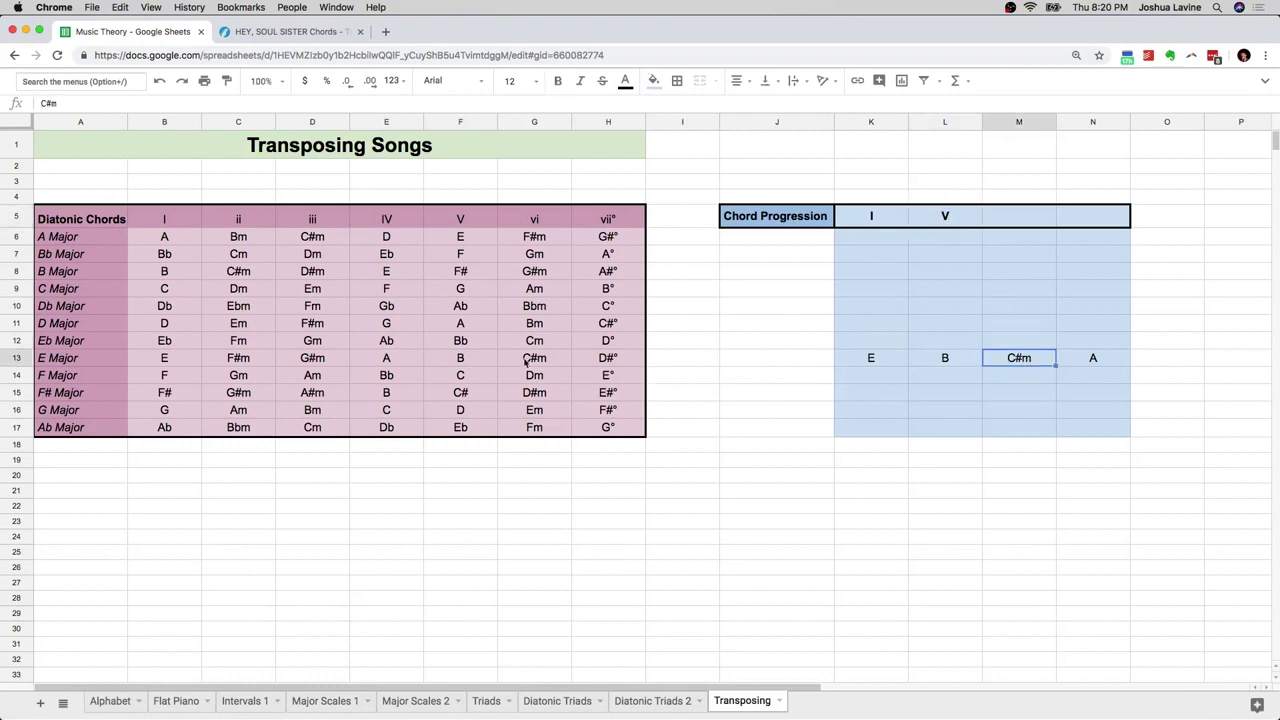
click(512, 363)
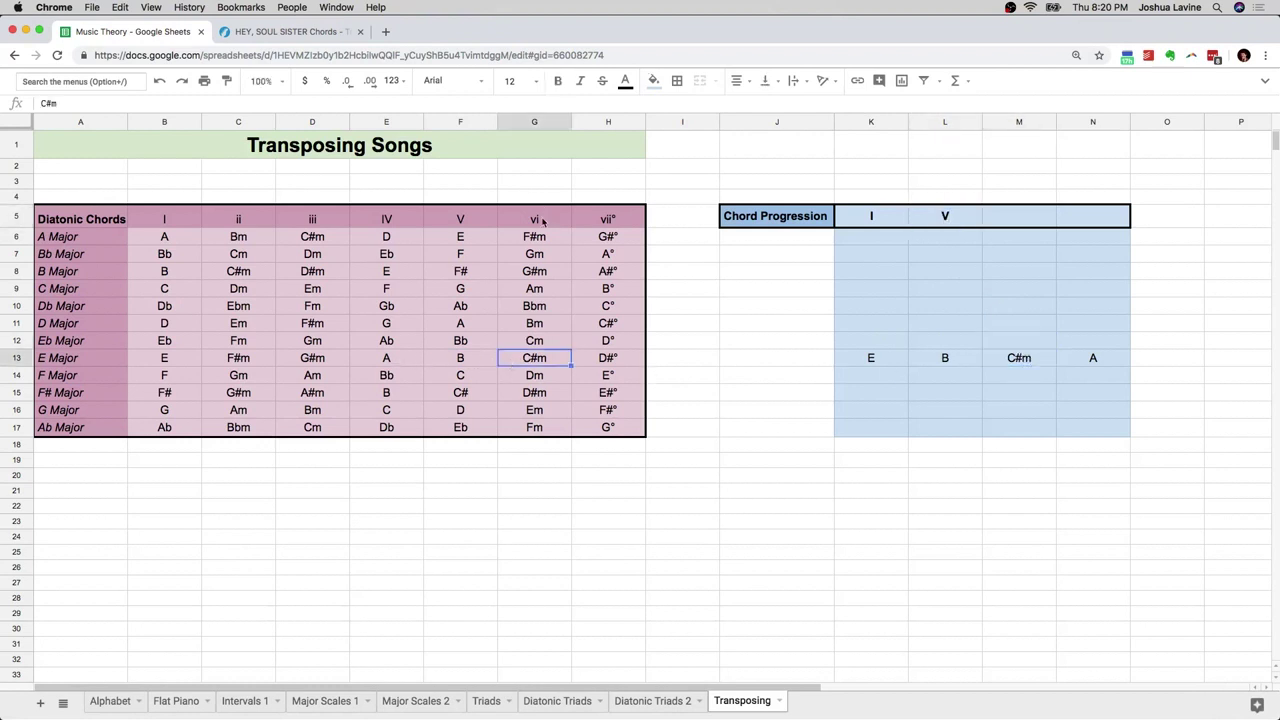
click(1024, 220)
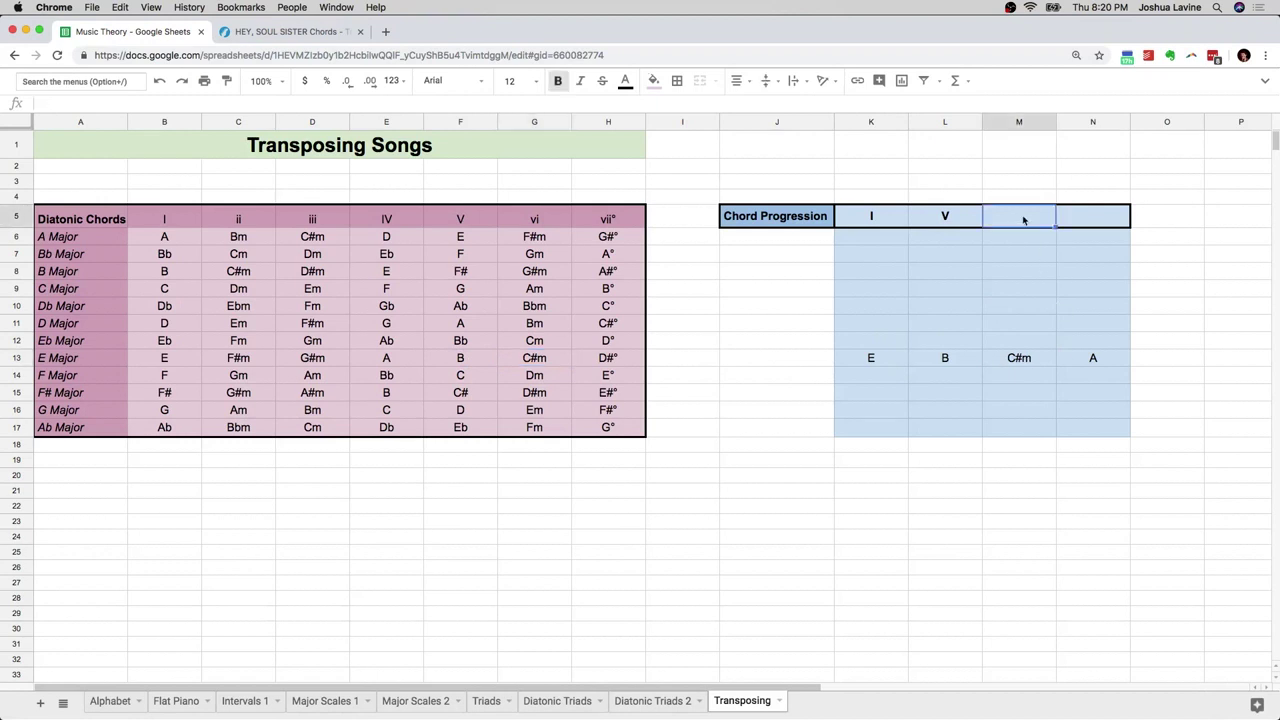
text(vi)
key(Tab)
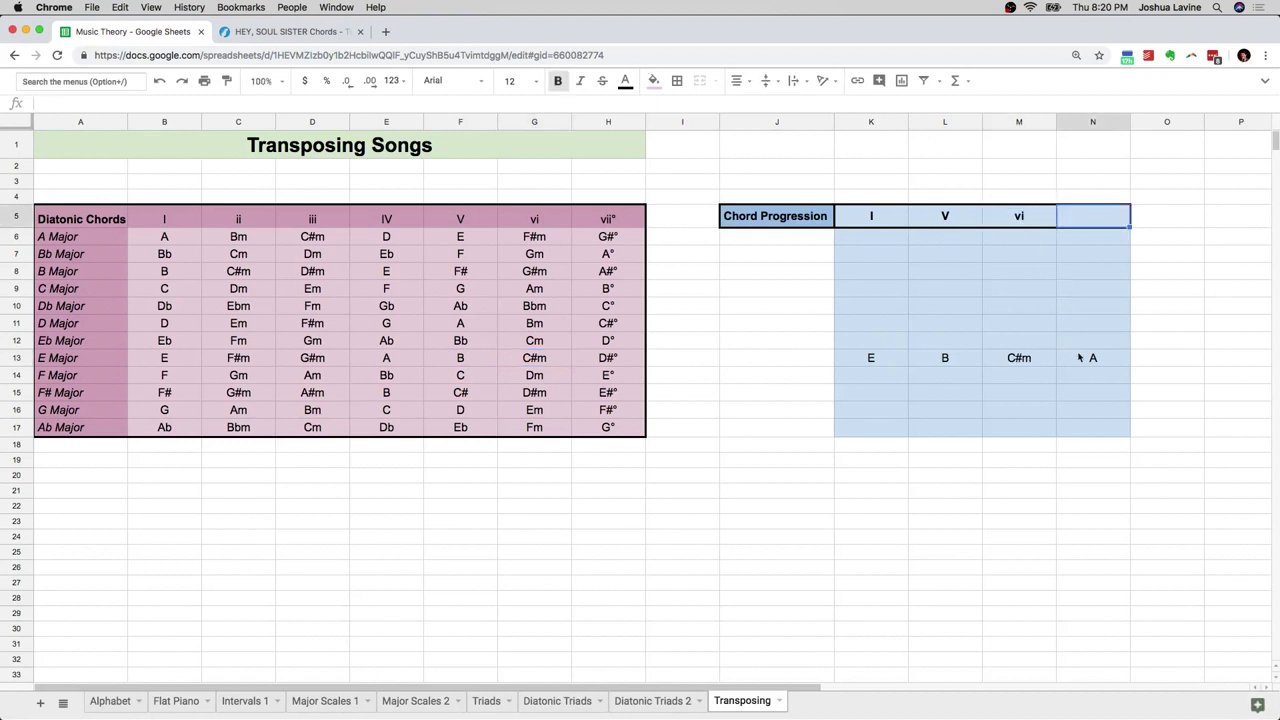
click(1079, 357)
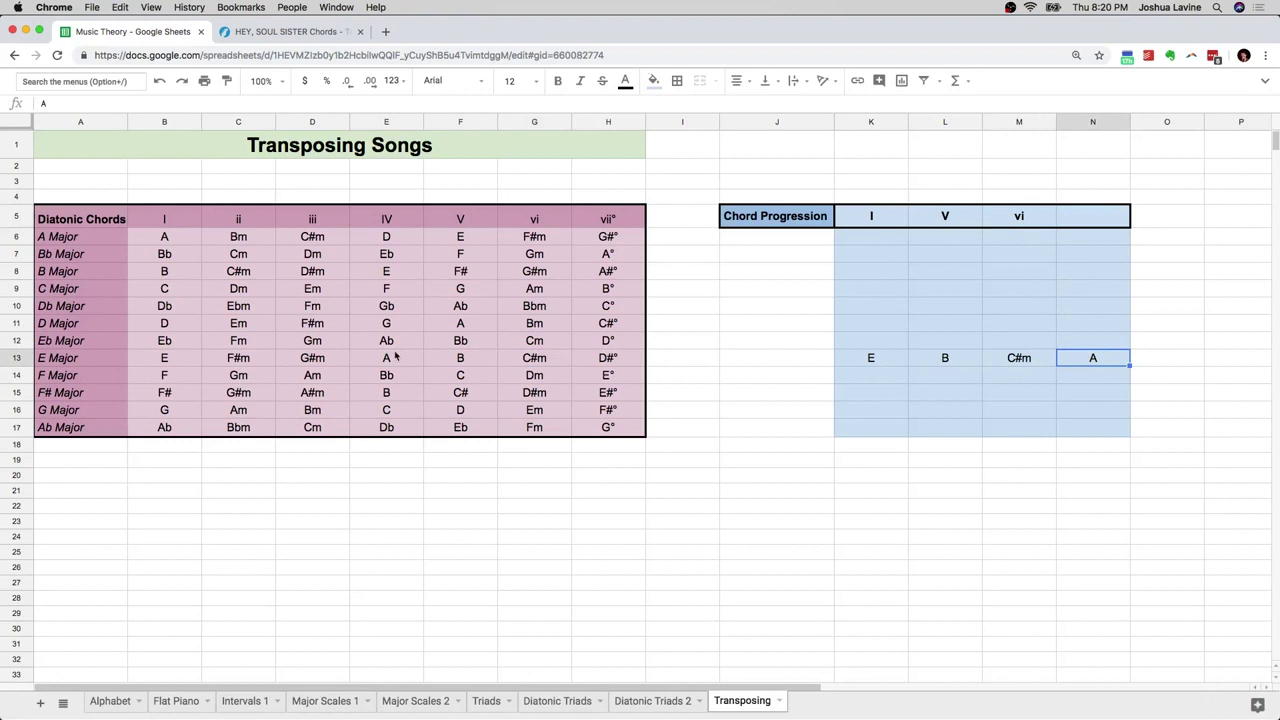
click(396, 357)
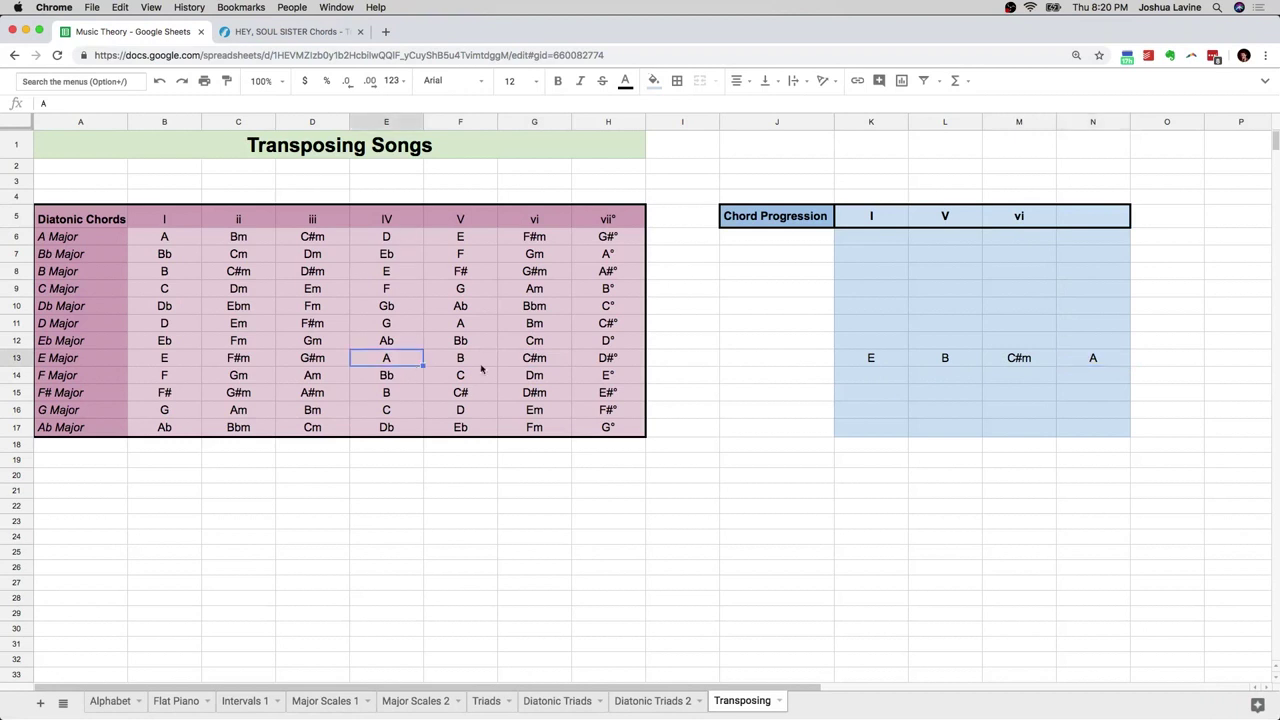
click(1087, 219)
text(V)
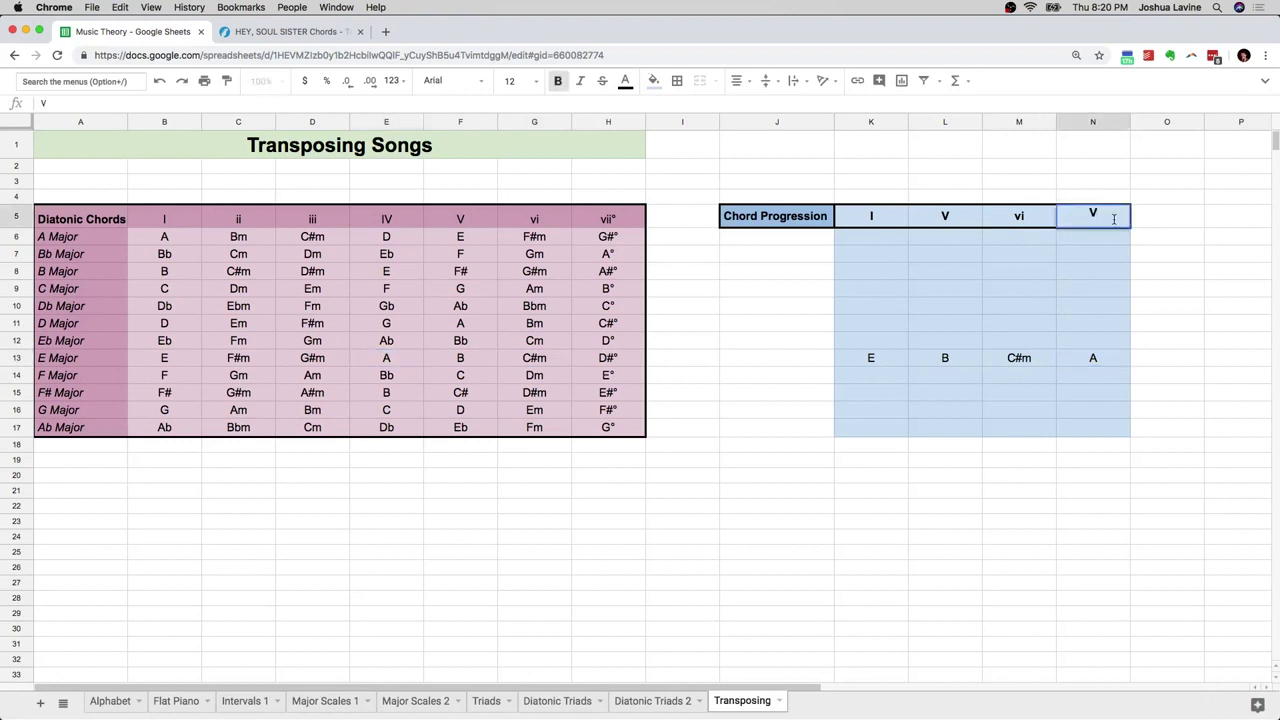
text(I)
key(BackSpace)
key(BackSpace)
text(IV)
key(Return)
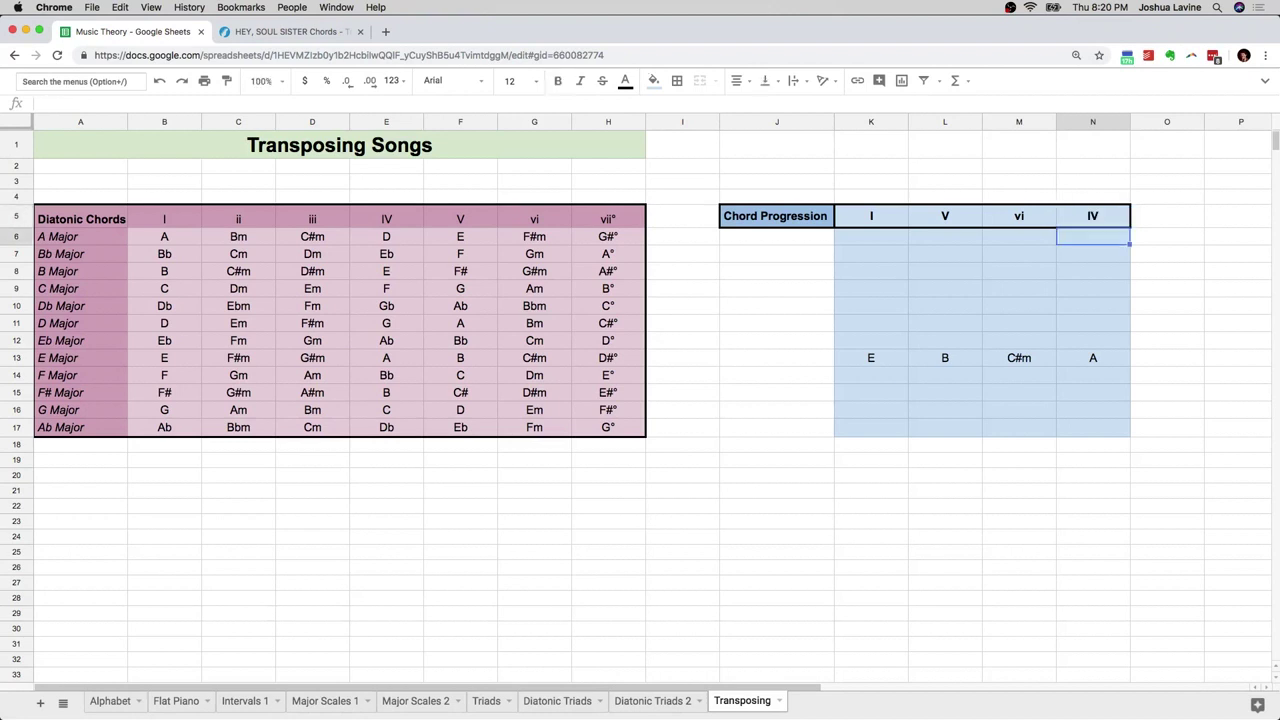
click(880, 359)
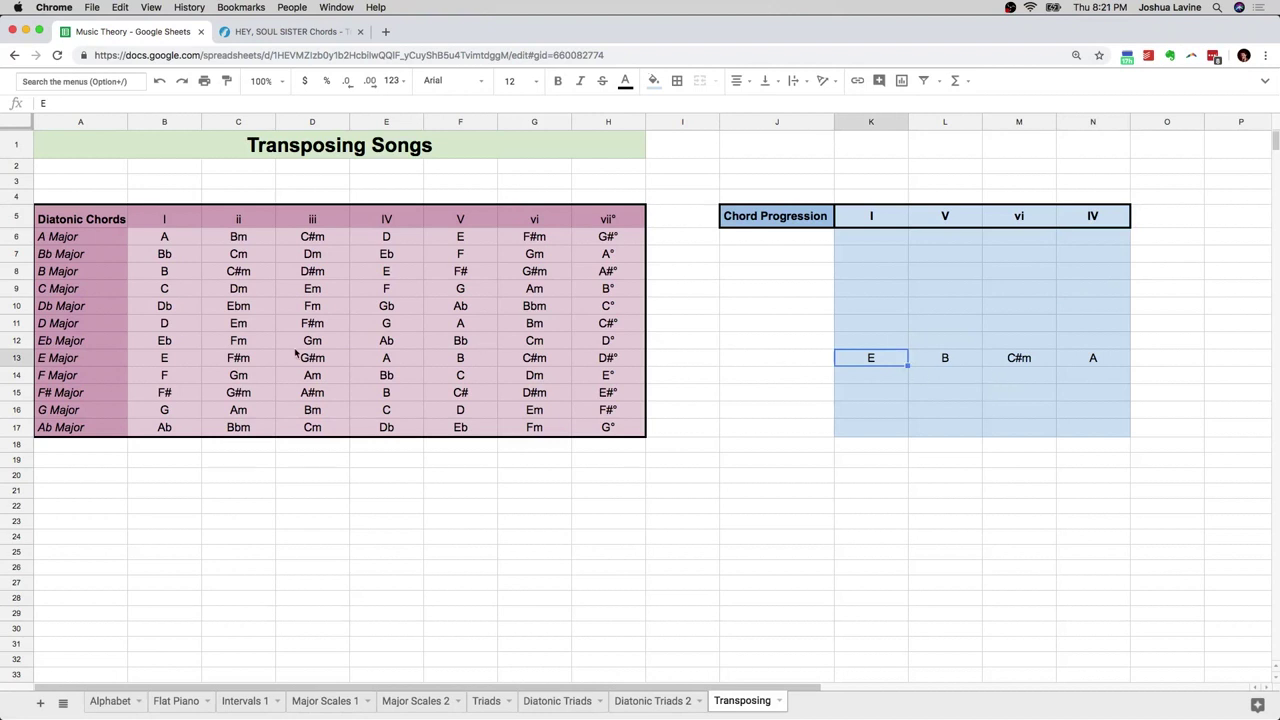
Step: Replace E and B in K13 and L13 with formulas =B13 and =F13
text(=)
click(165, 360)
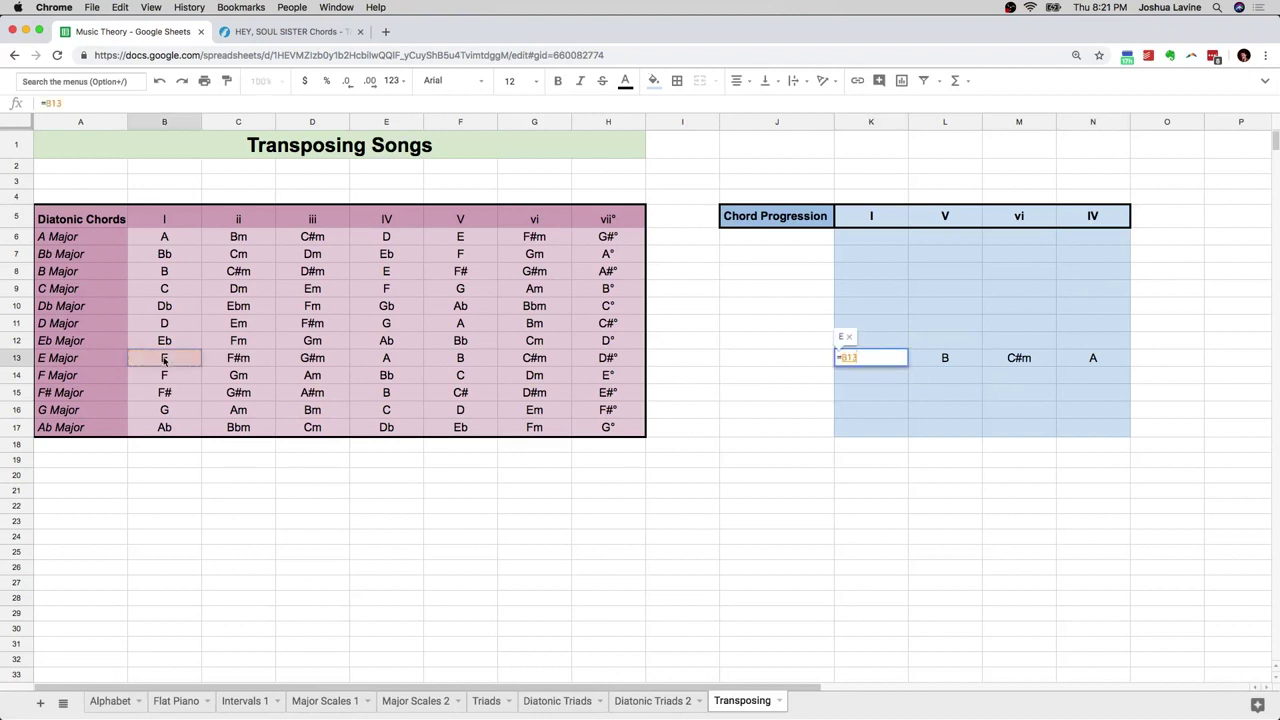
key(Return)
click(938, 360)
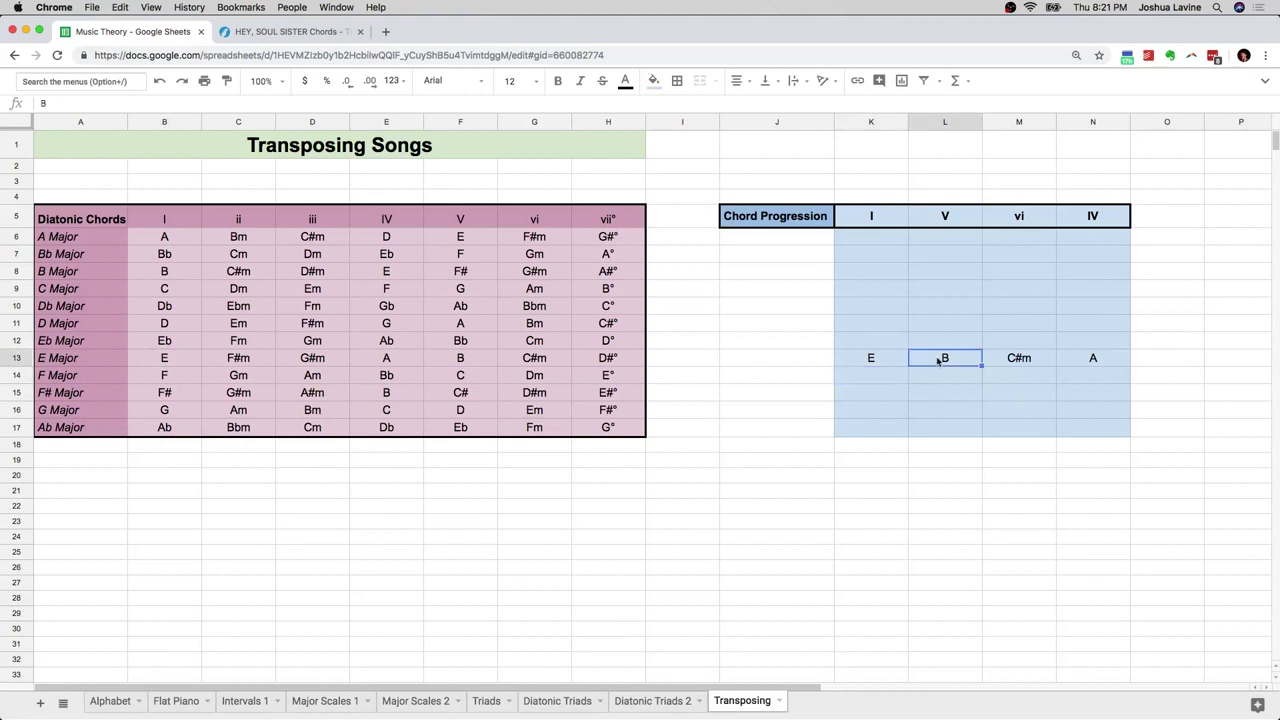
text(=)
click(460, 360)
key(Return)
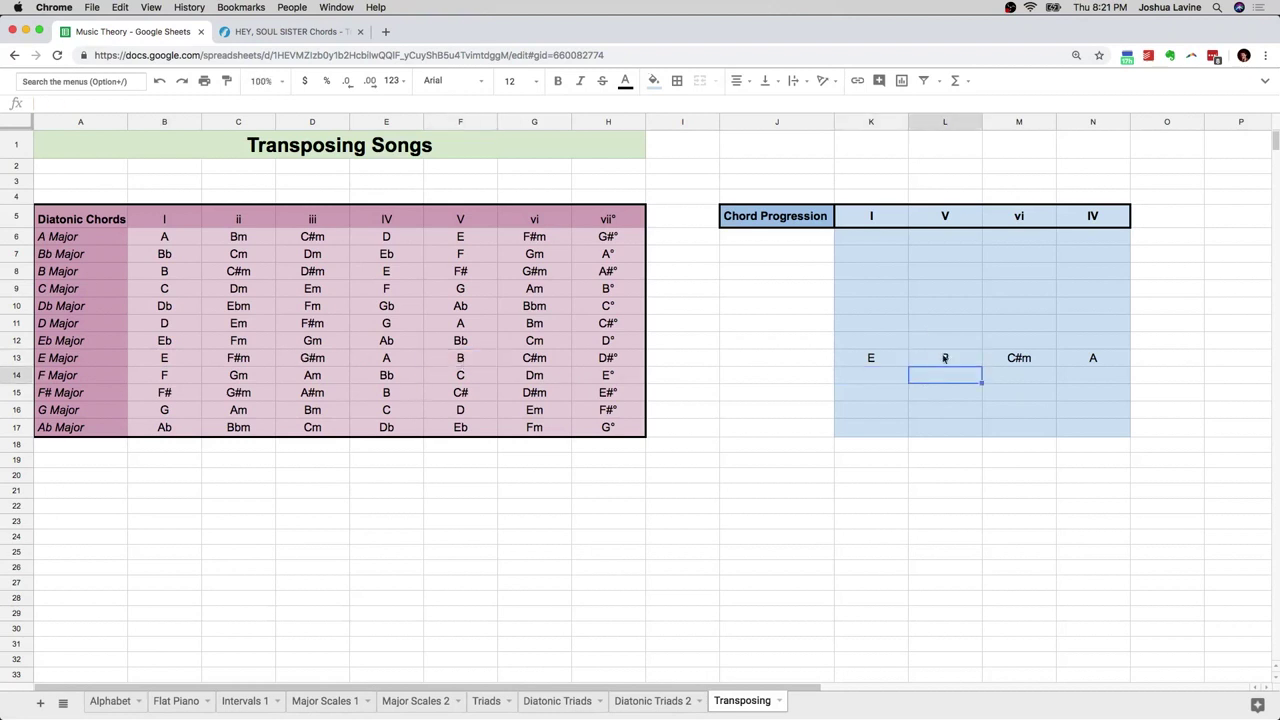
Step: Replace C#m and A in M13 and N13 with formulas =G13 and =E13
click(1037, 360)
text(=)
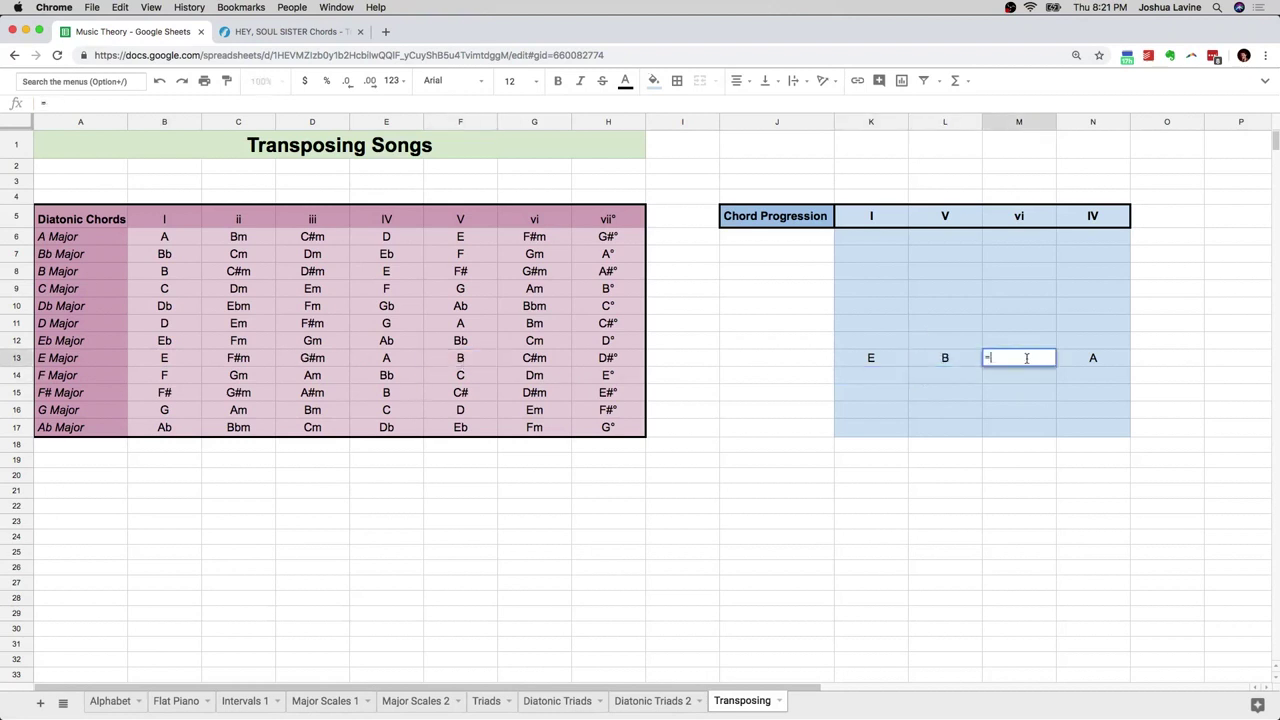
click(530, 358)
key(Return)
click(1094, 358)
text(=)
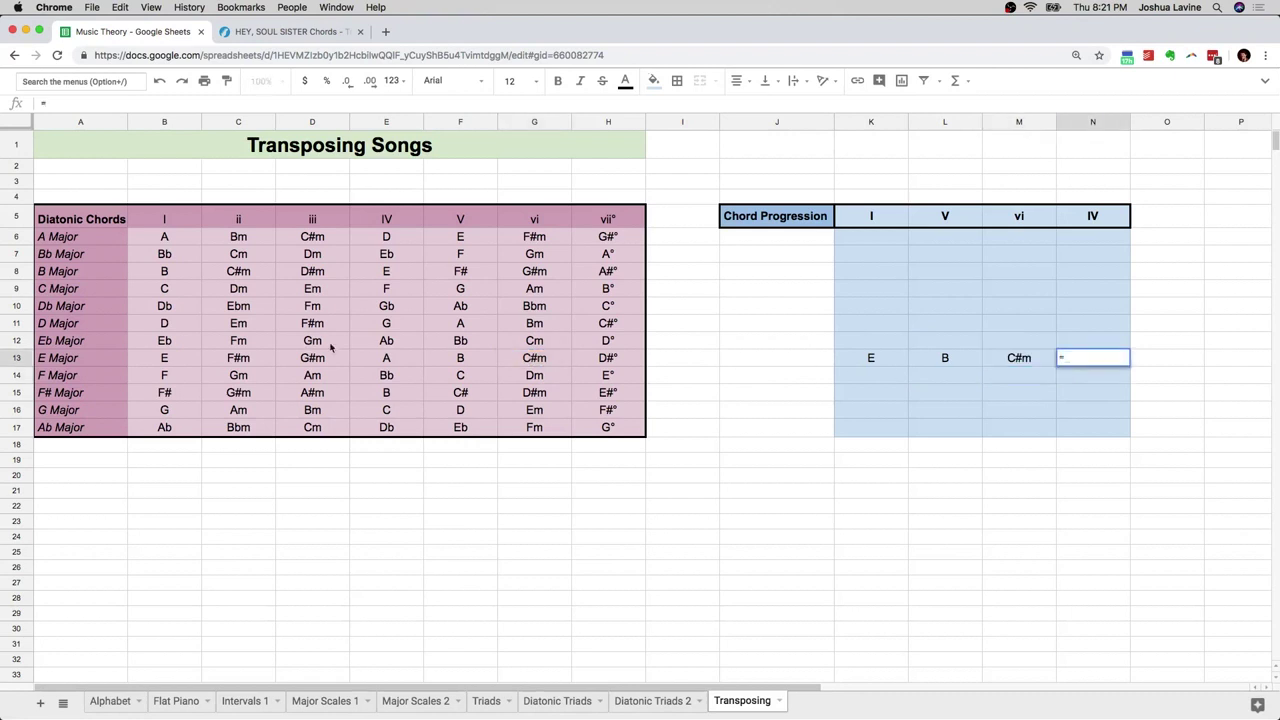
click(386, 358)
key(Return)
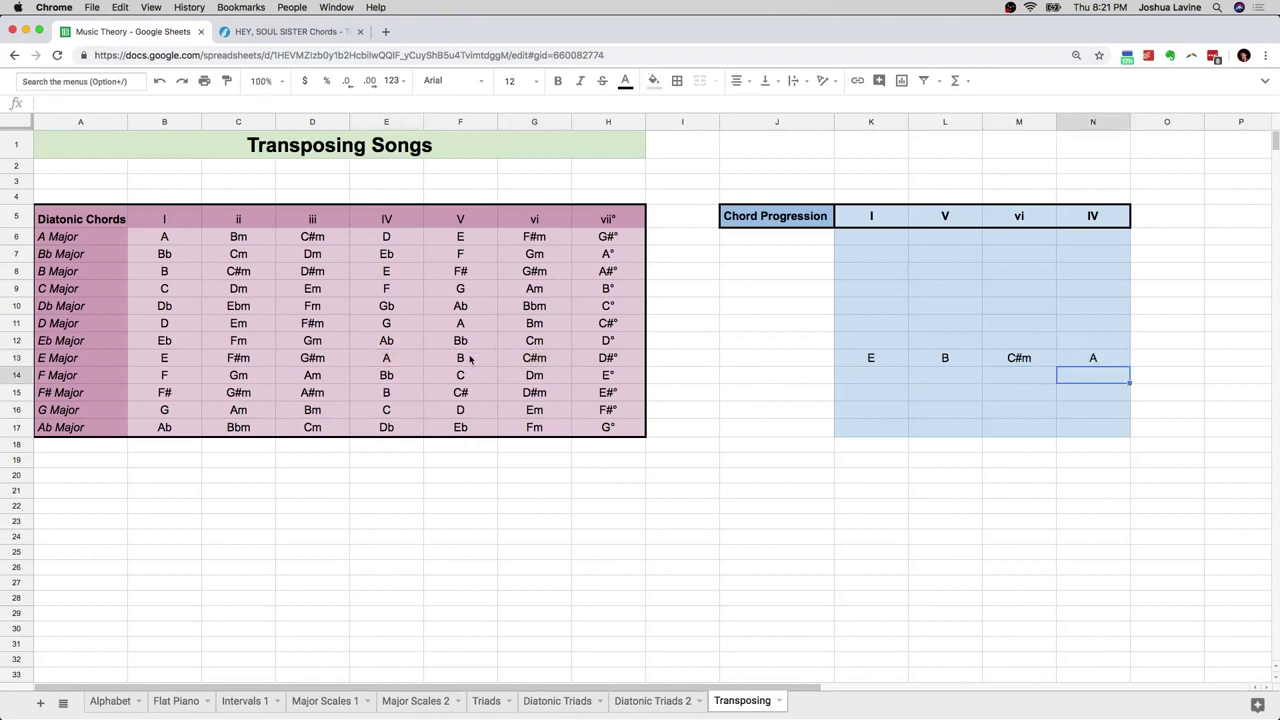
Step: Test-paste the =E13 formula into N12, which shows Ab, then delete it
click(1092, 362)
key(super+c)
click(1089, 341)
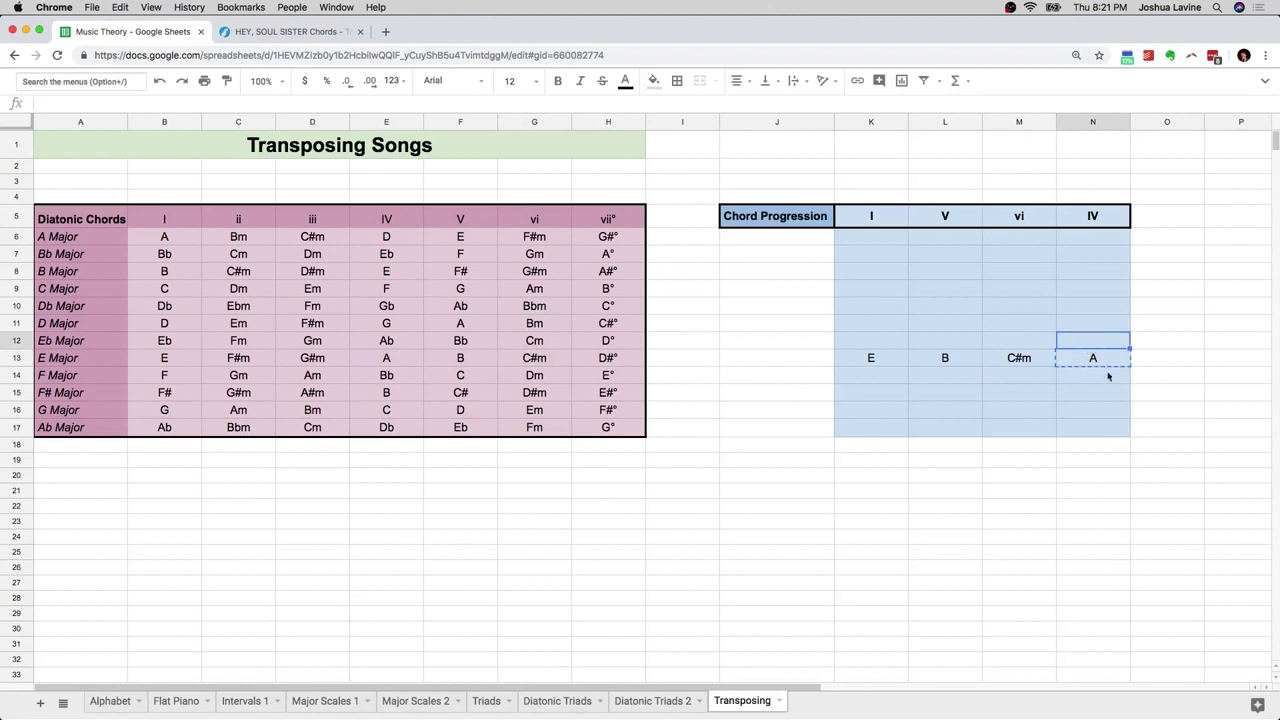
key(super+v)
click(396, 358)
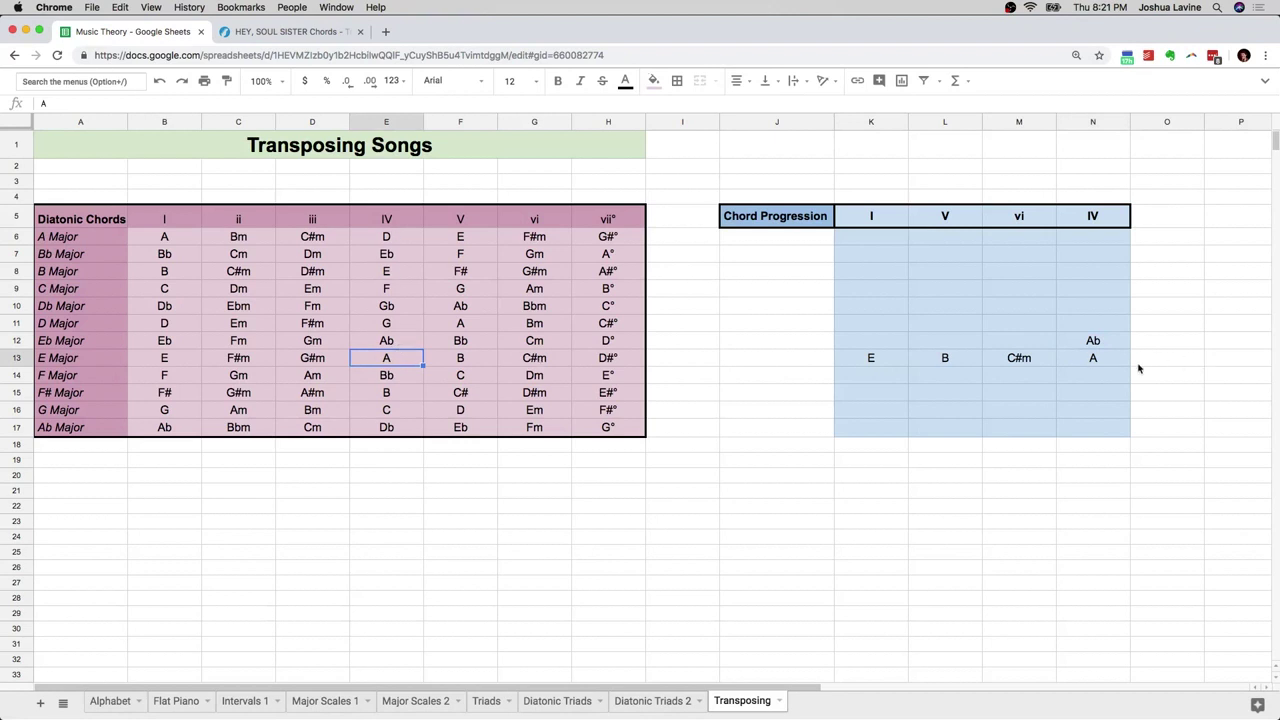
click(1100, 362)
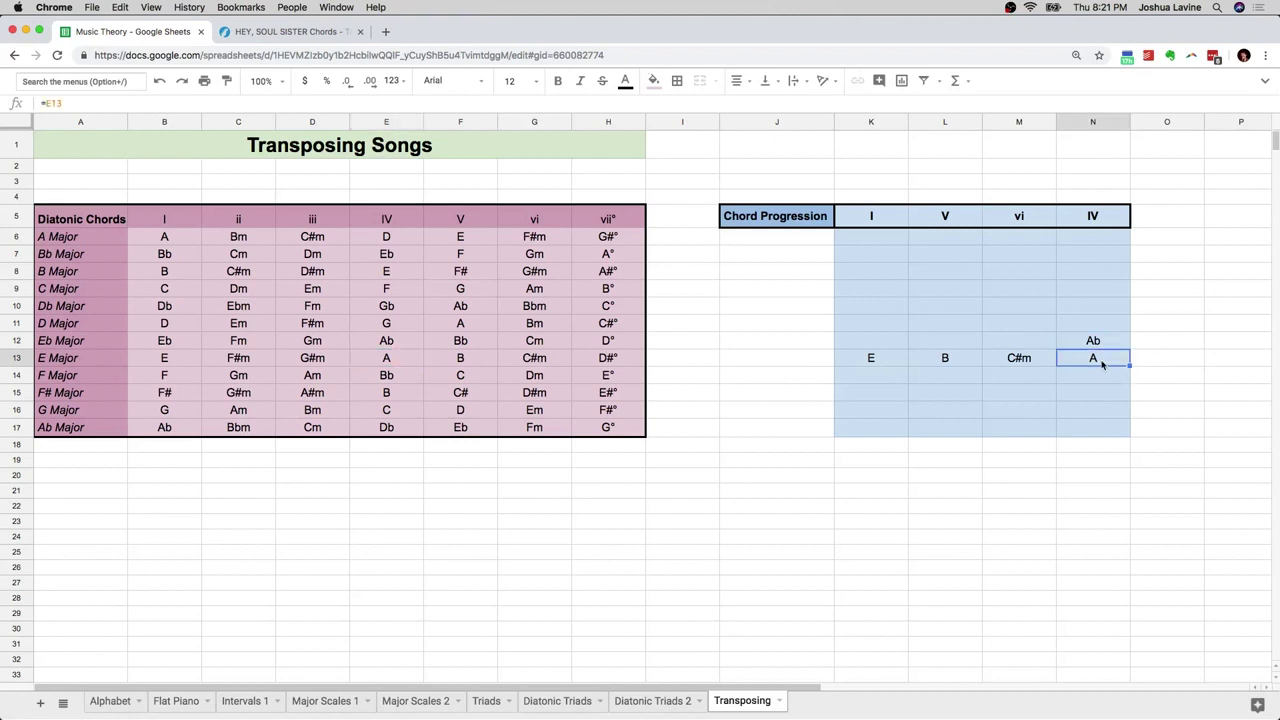
click(1104, 345)
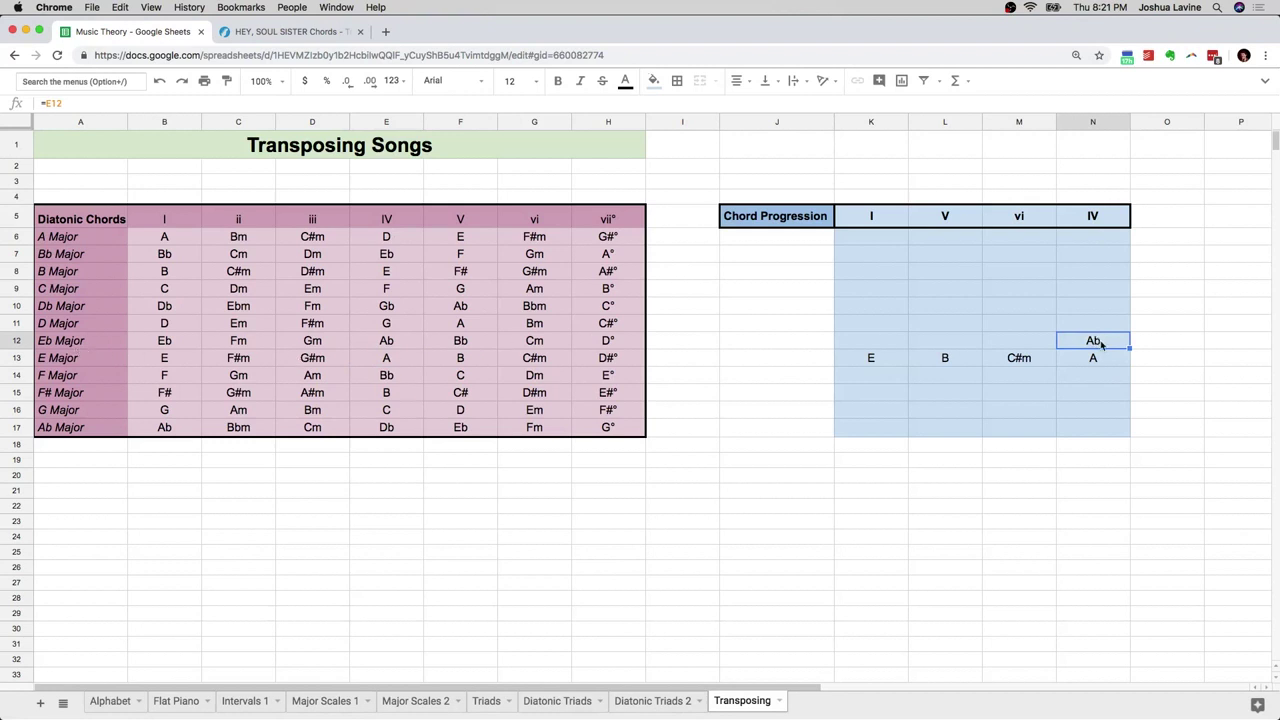
key(Delete)
click(1090, 364)
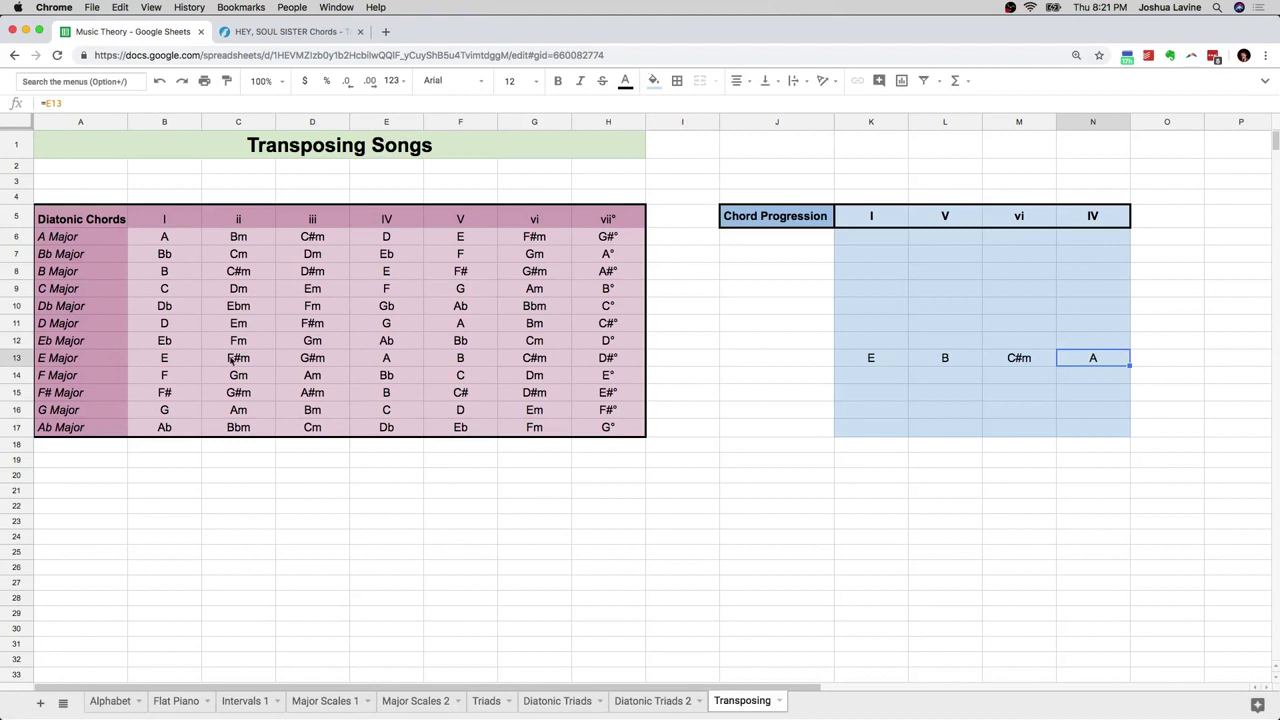
click(870, 360)
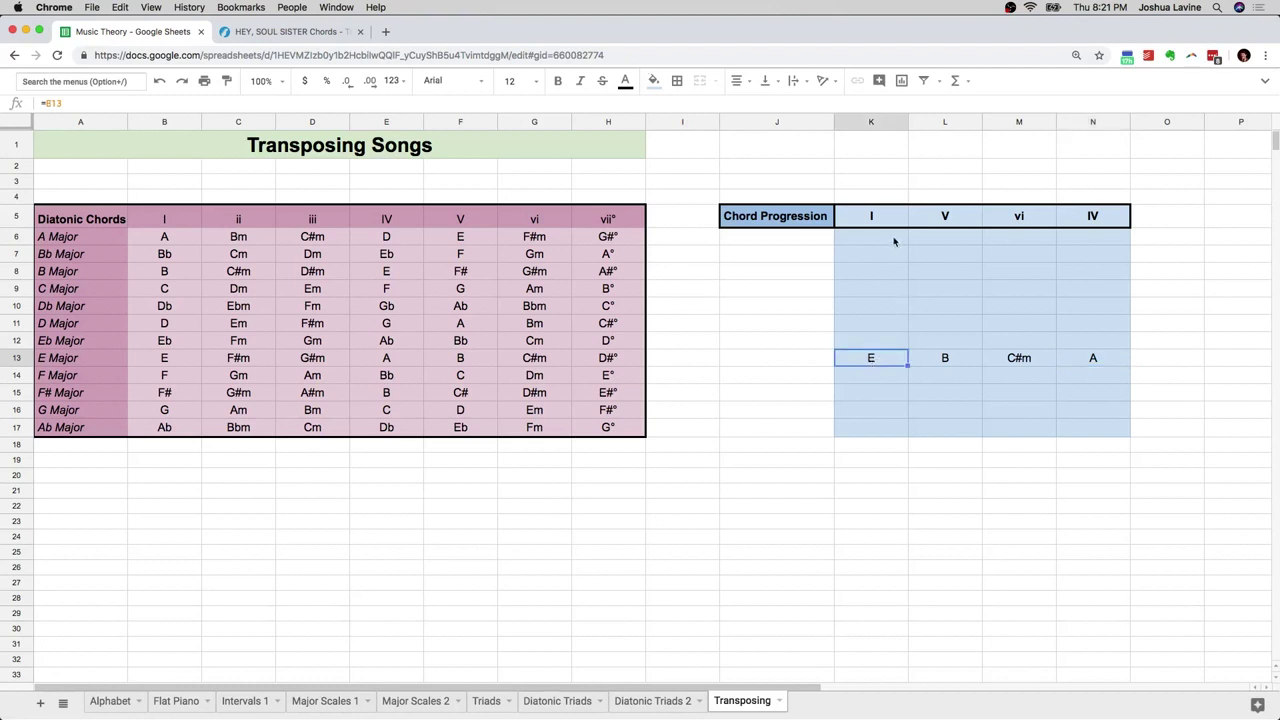
click(885, 222)
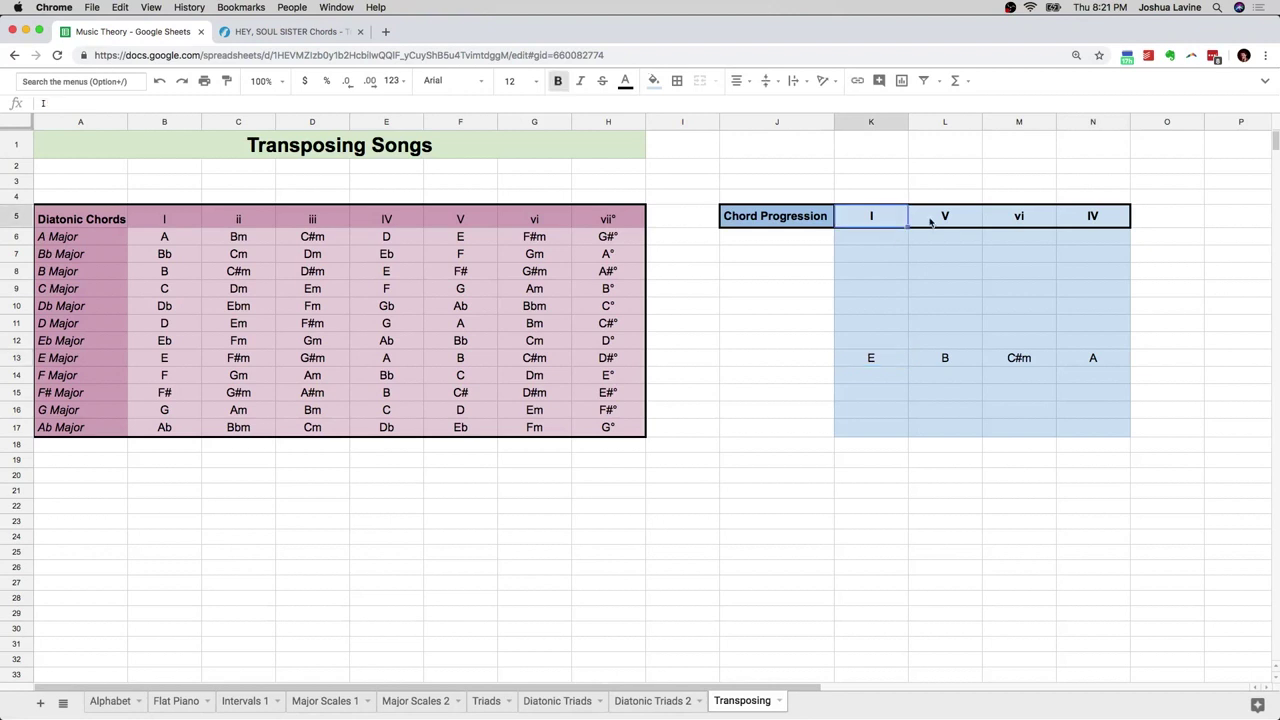
click(943, 216)
click(1008, 218)
click(1085, 226)
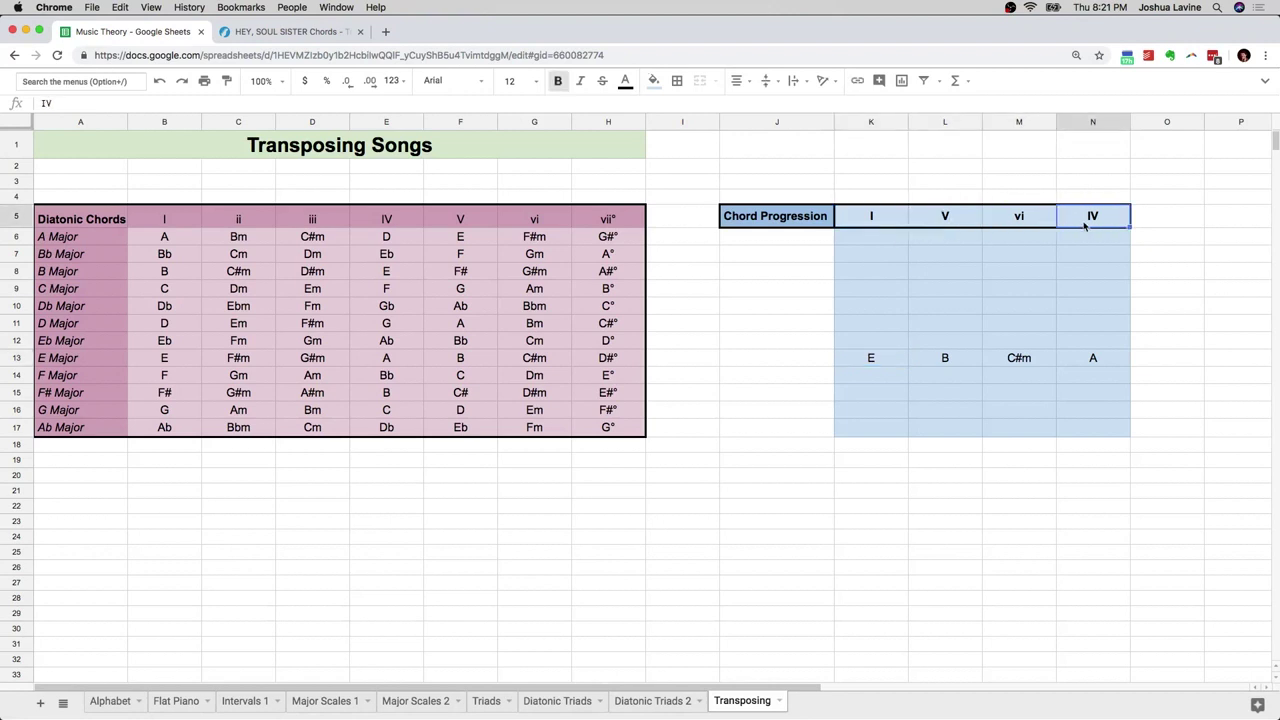
click(871, 226)
click(939, 226)
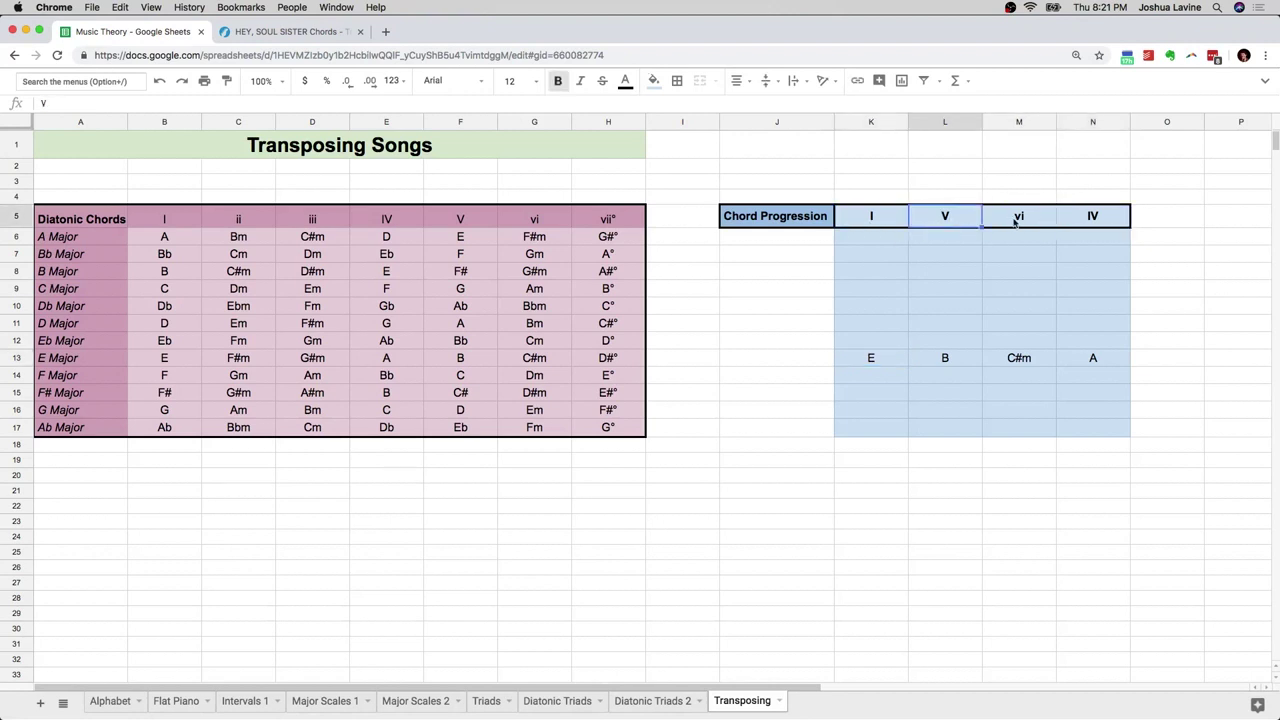
click(1015, 224)
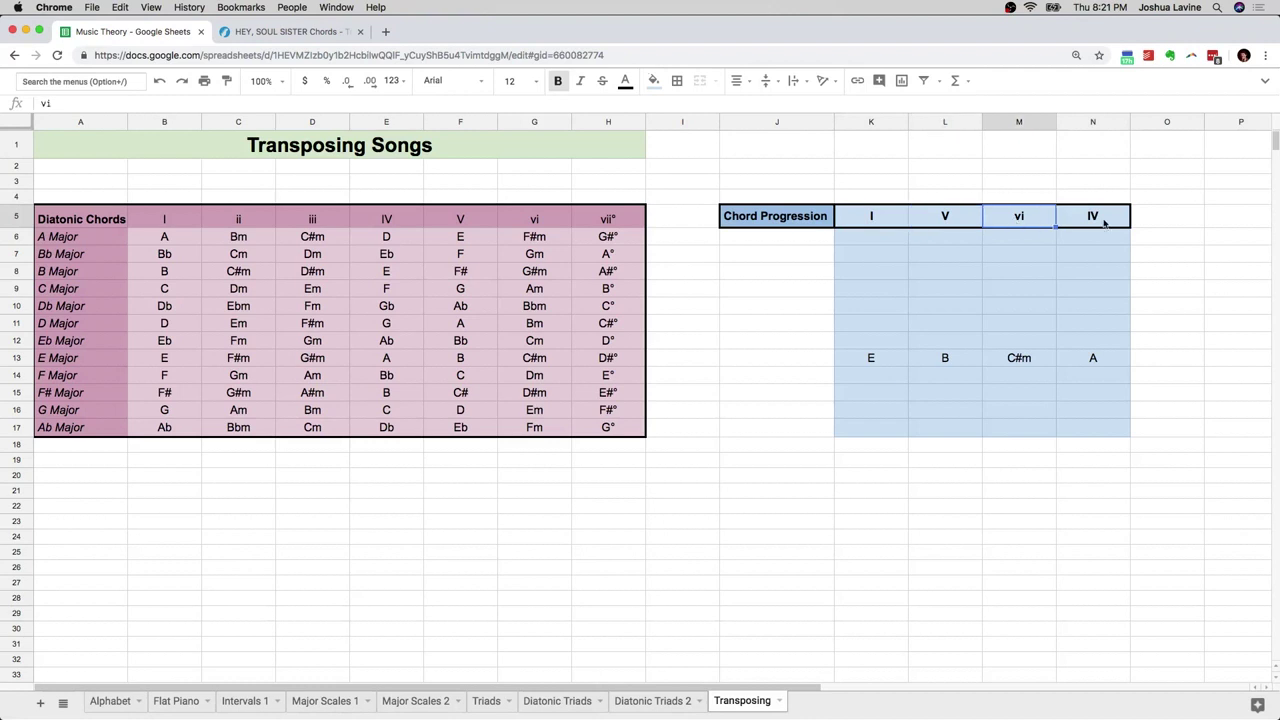
click(1104, 222)
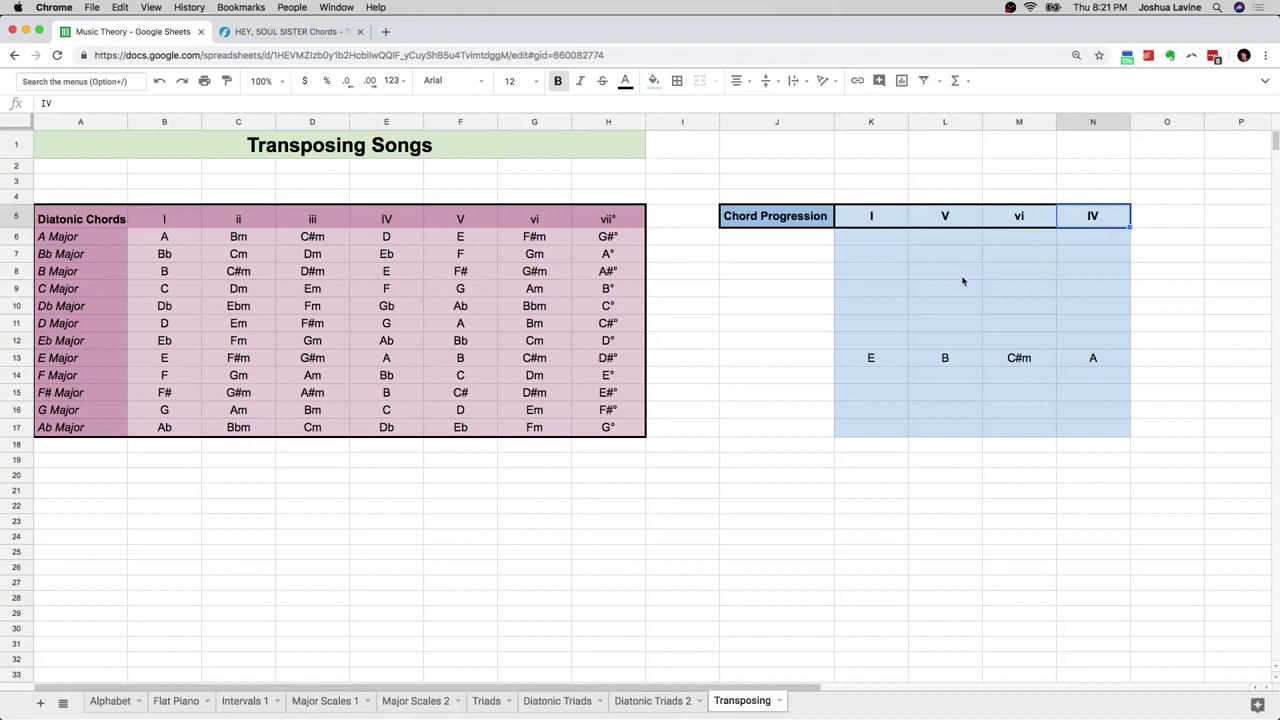
drag(857, 357, 1078, 358)
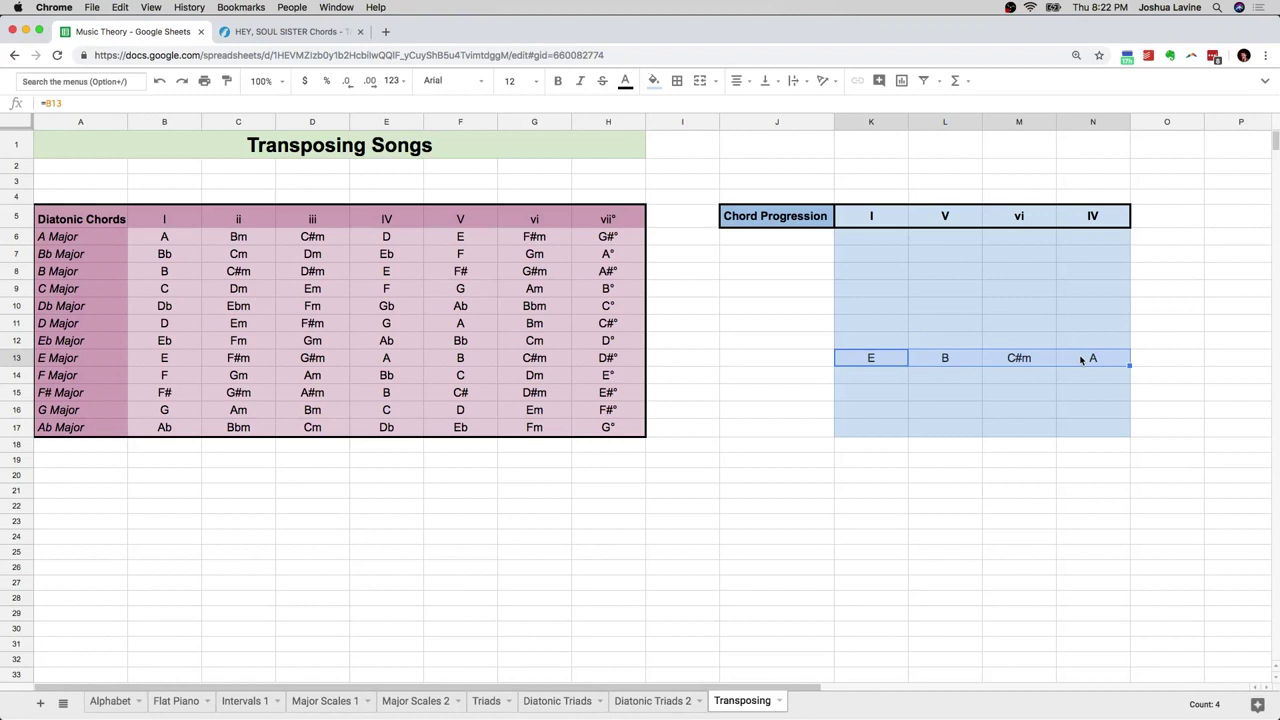
Step: Copy the I-chord formula from K13 into K11, giving D
click(1012, 362)
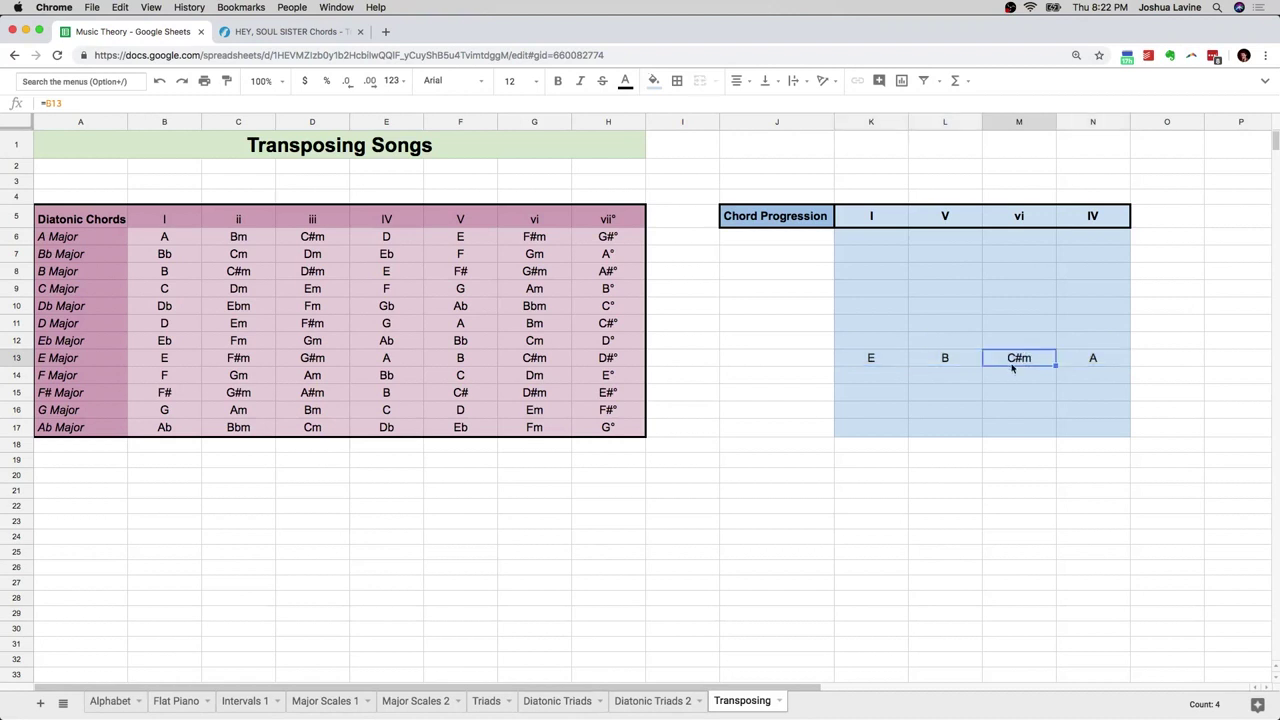
click(1096, 366)
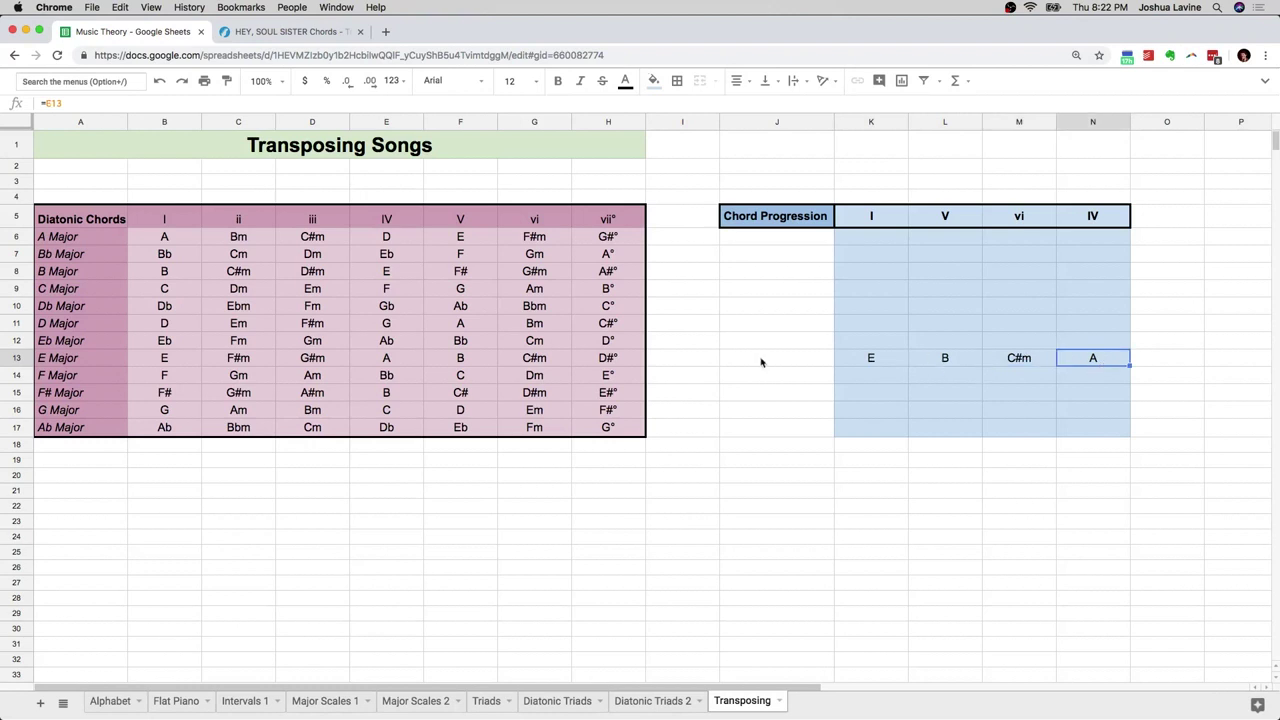
drag(852, 361, 1091, 357)
click(897, 357)
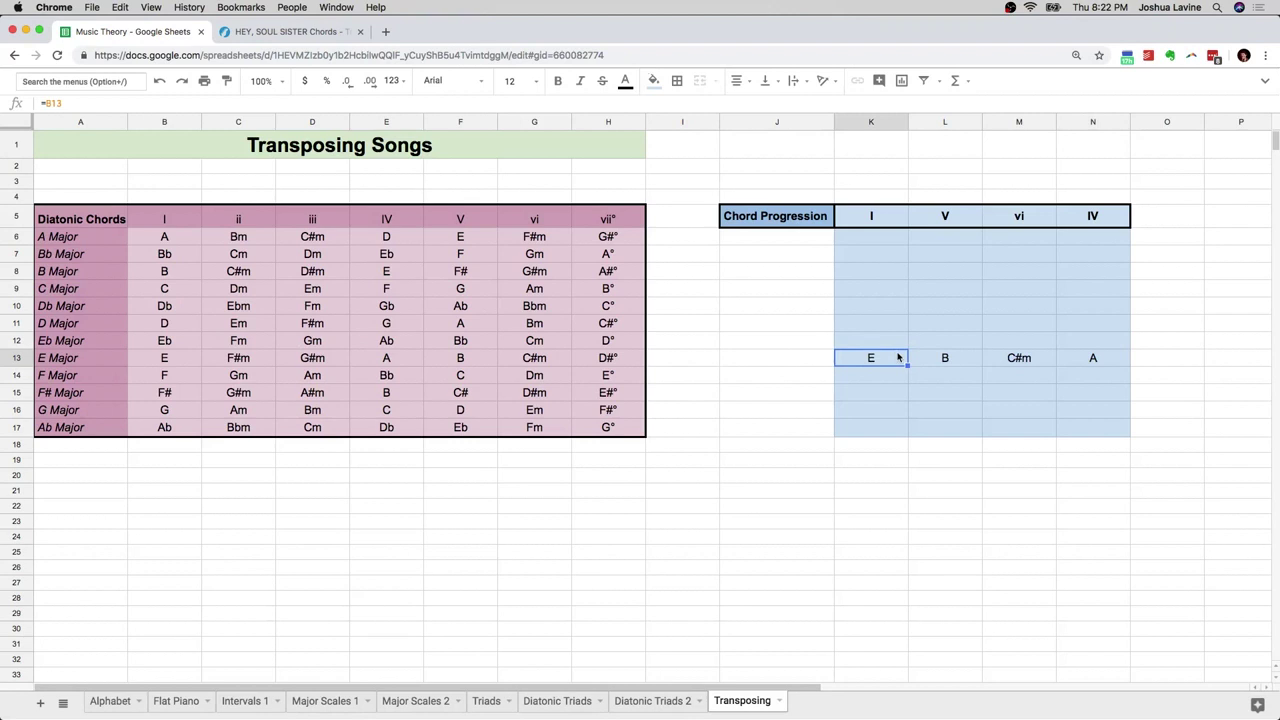
key(super+c)
click(888, 324)
key(super+v)
Step: Copy the V-chord formula from L13 into L11, giving A, after undoing a stray paste
click(950, 352)
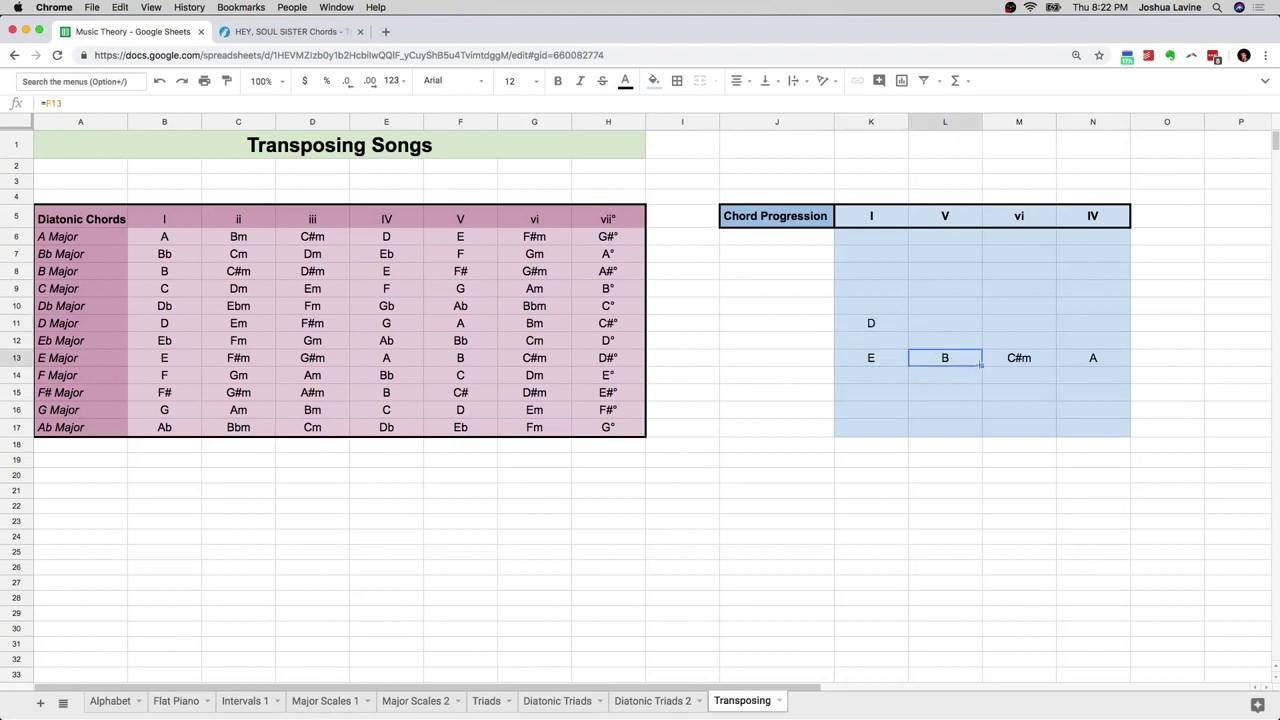
key(super+v)
key(super+z)
key(super+c)
click(948, 325)
key(super+v)
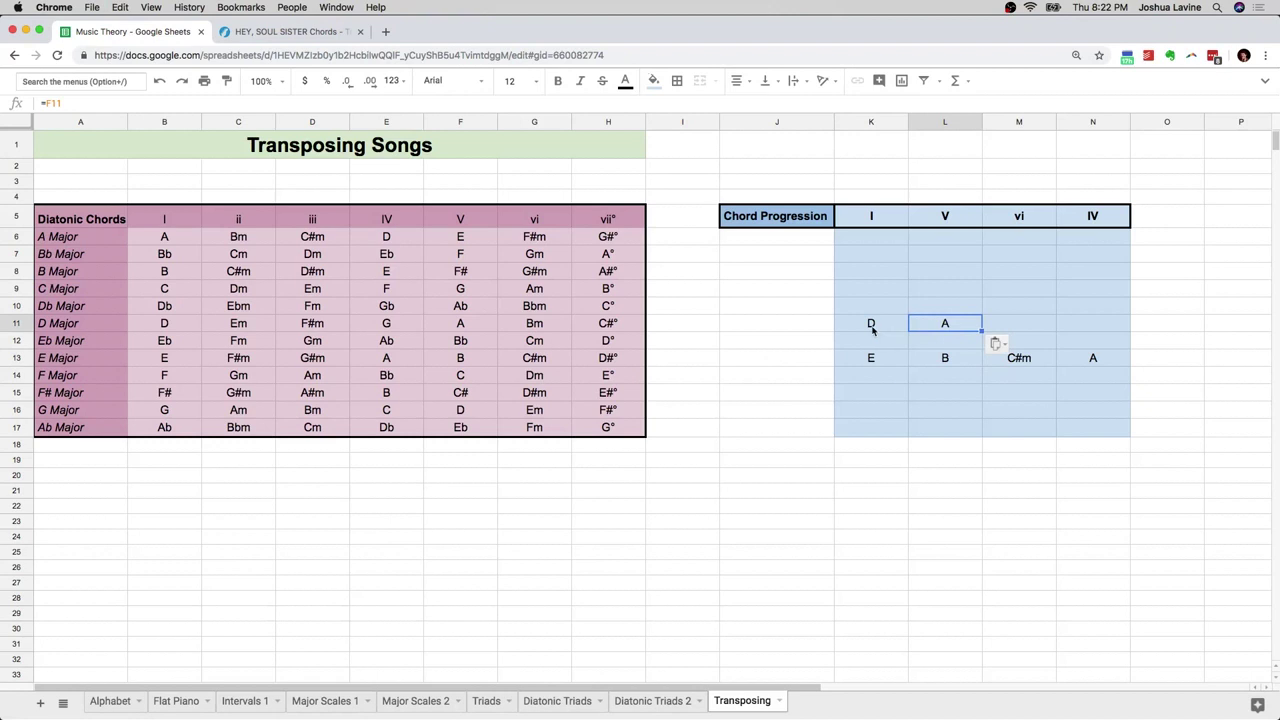
click(150, 325)
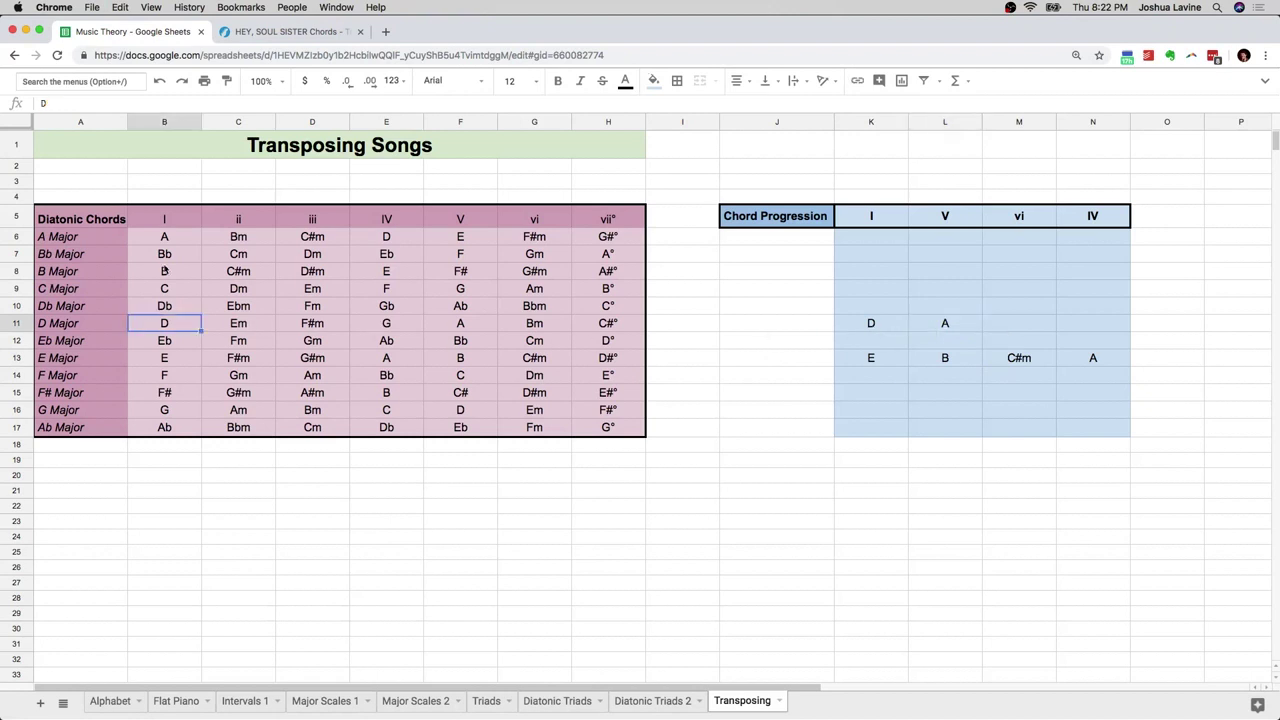
click(461, 325)
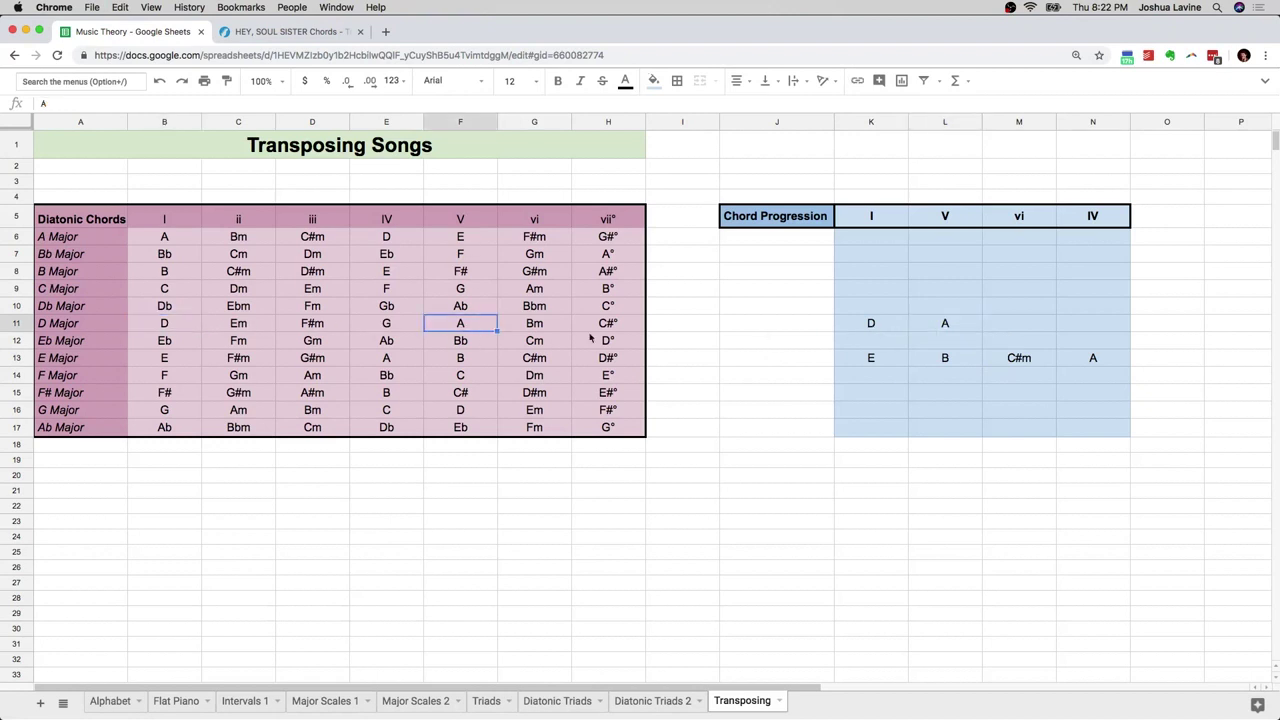
Step: Copy the vi and IV formulas into M11 and N11, giving Bm and G
click(1044, 357)
key(super+c)
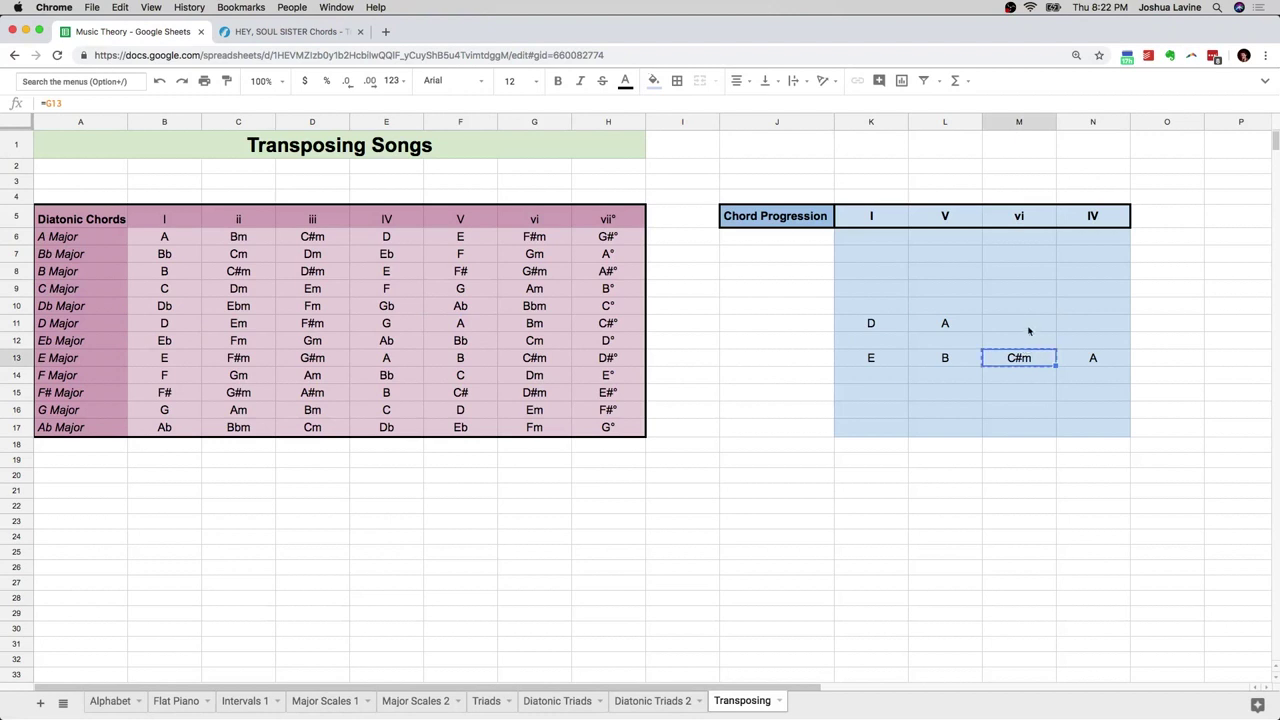
click(1024, 323)
key(super+v)
click(533, 328)
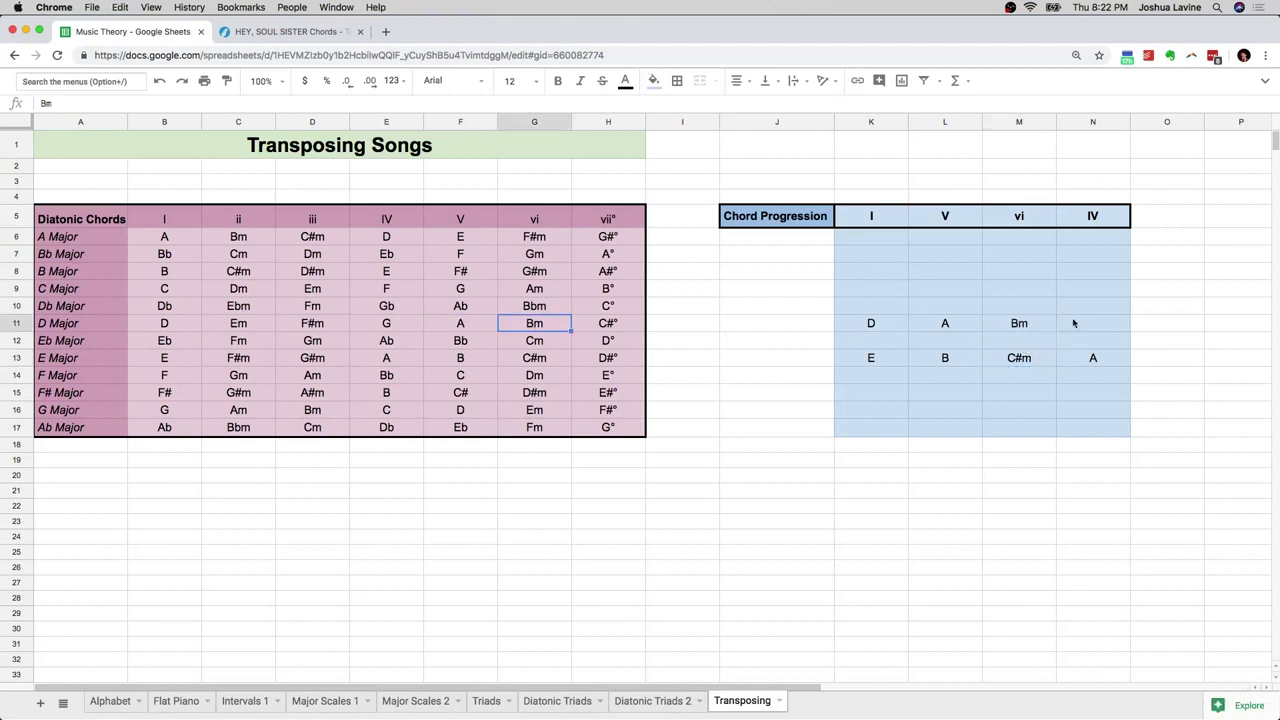
click(1075, 323)
click(1093, 358)
key(super+c)
click(1089, 325)
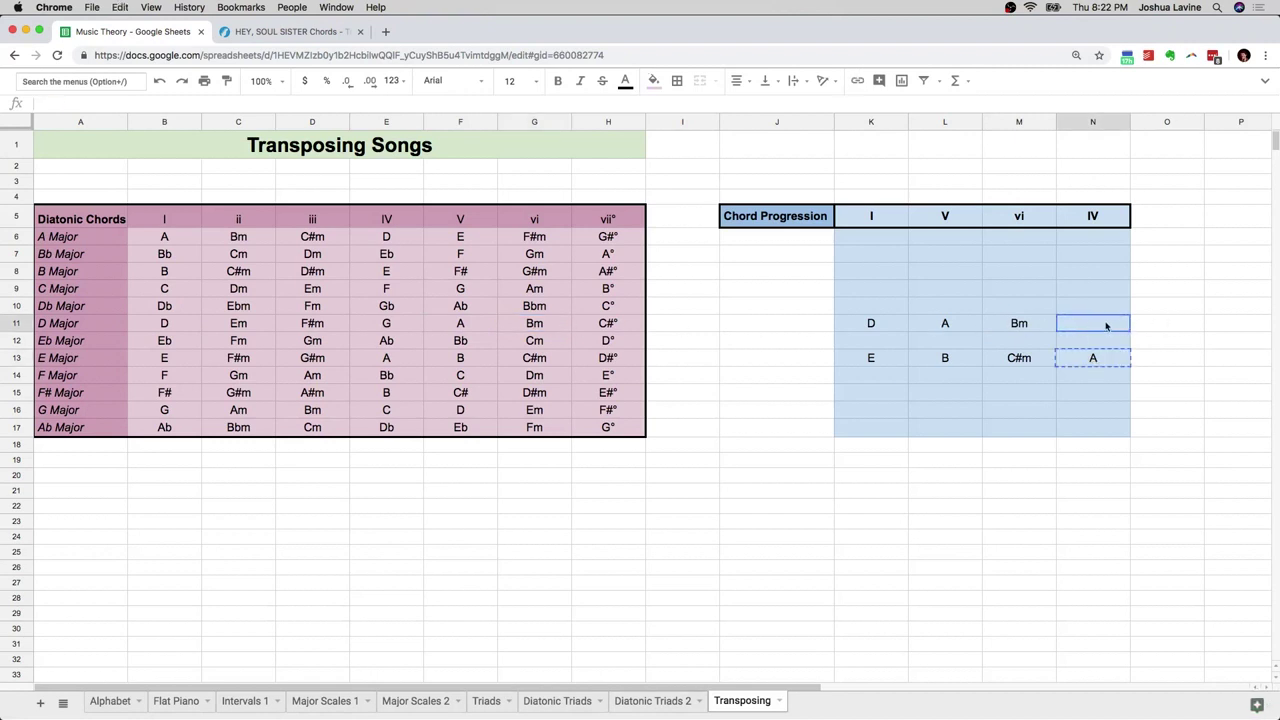
key(super+v)
Step: Compare the E and D major rows and select K11:N11
drag(871, 357, 1076, 360)
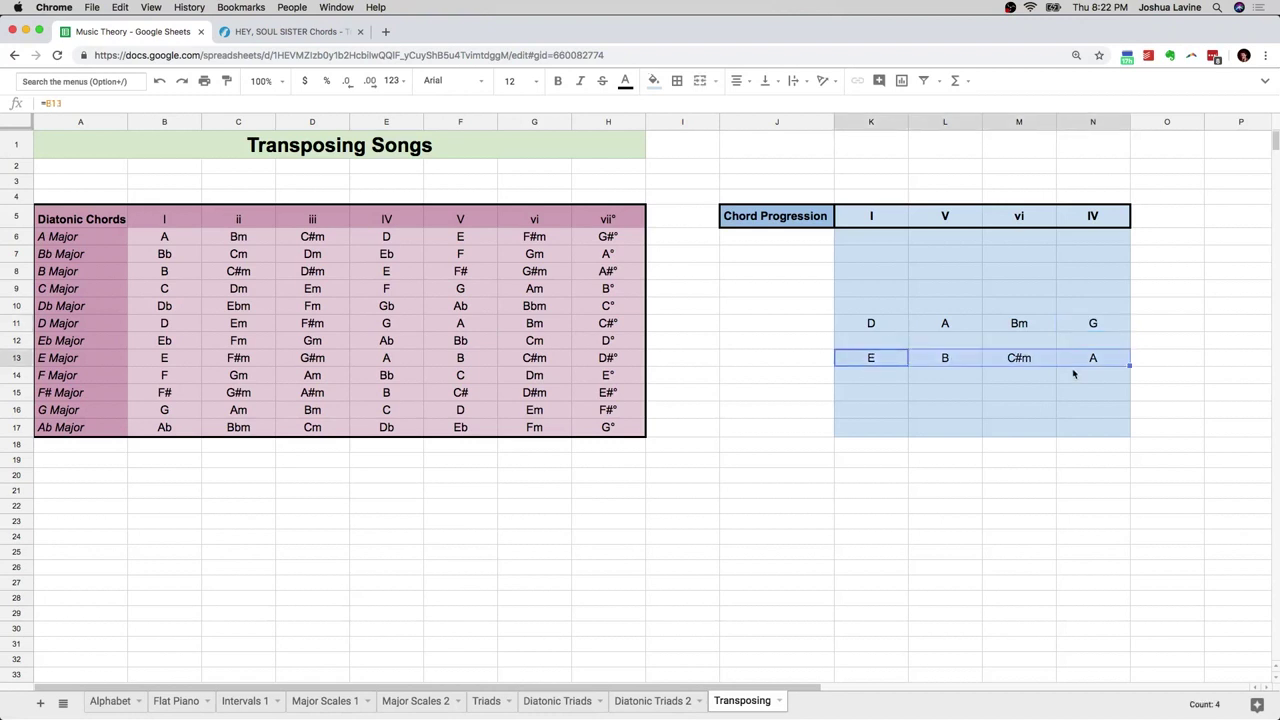
click(1068, 381)
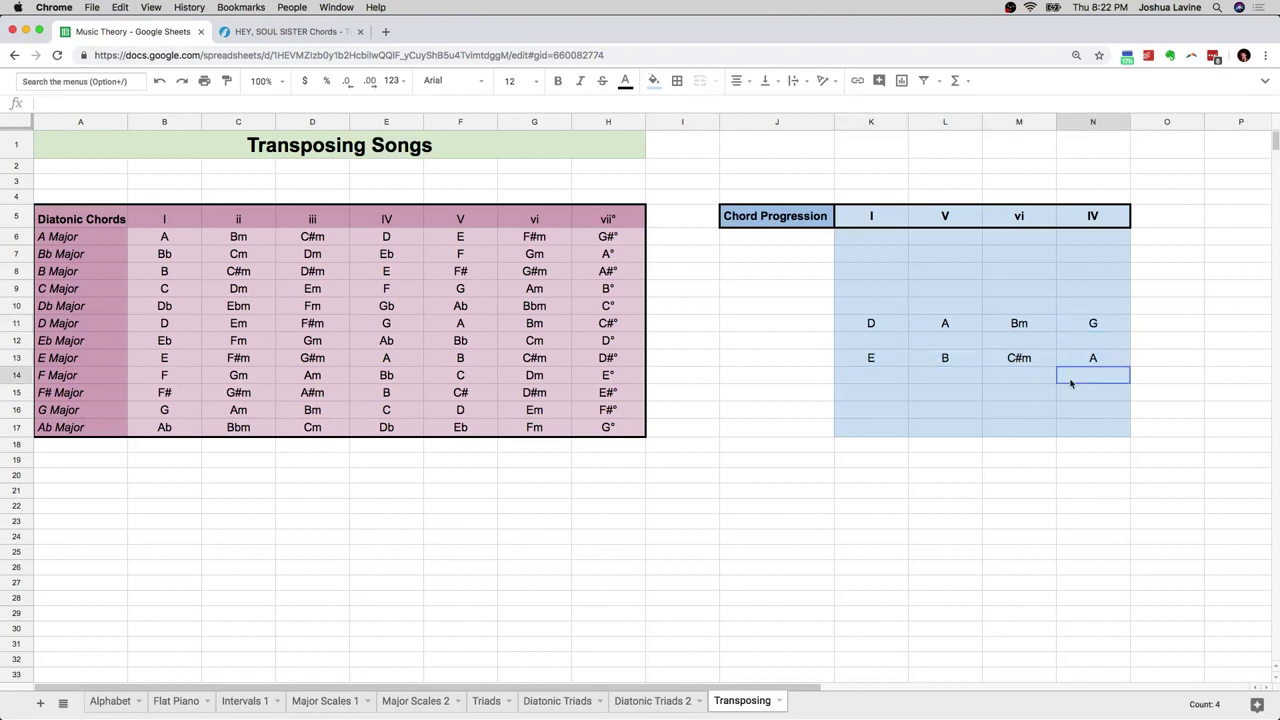
click(874, 326)
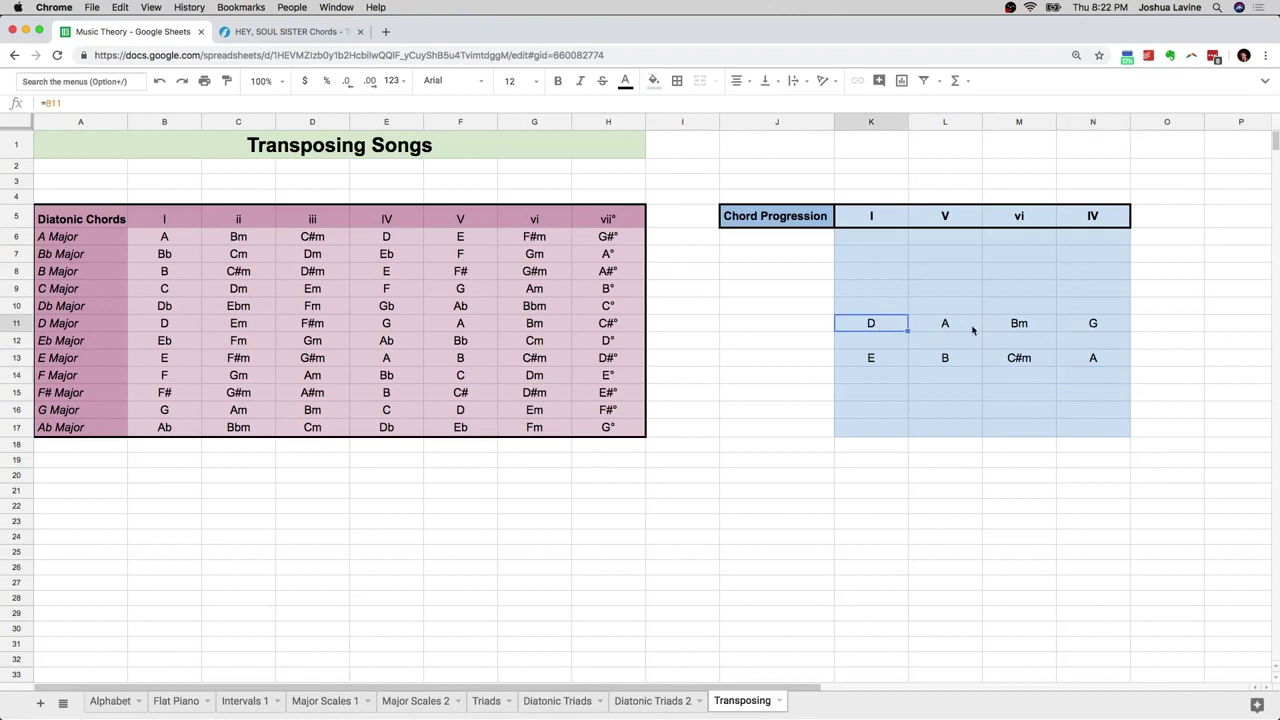
shift+click(1068, 325)
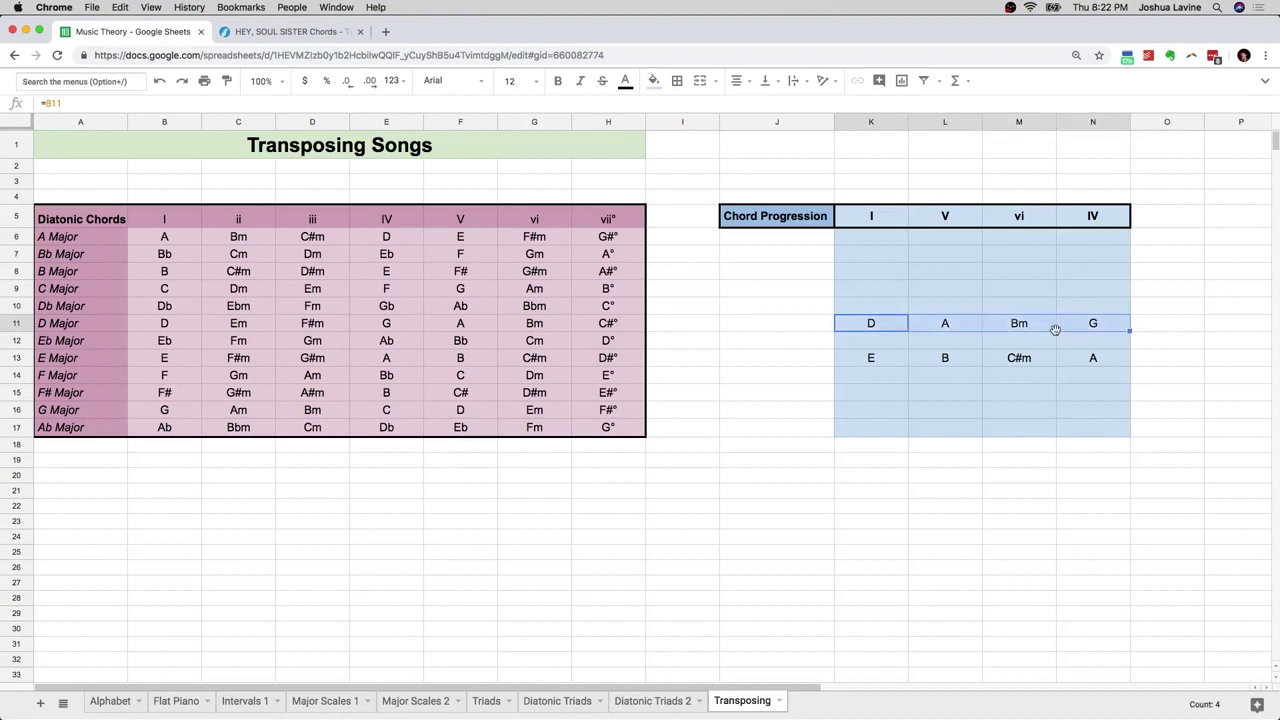
Step: Paste the D major row into K9:N9 to get C, G, Am and F, checking each formula
key(ctrl+c)
click(890, 292)
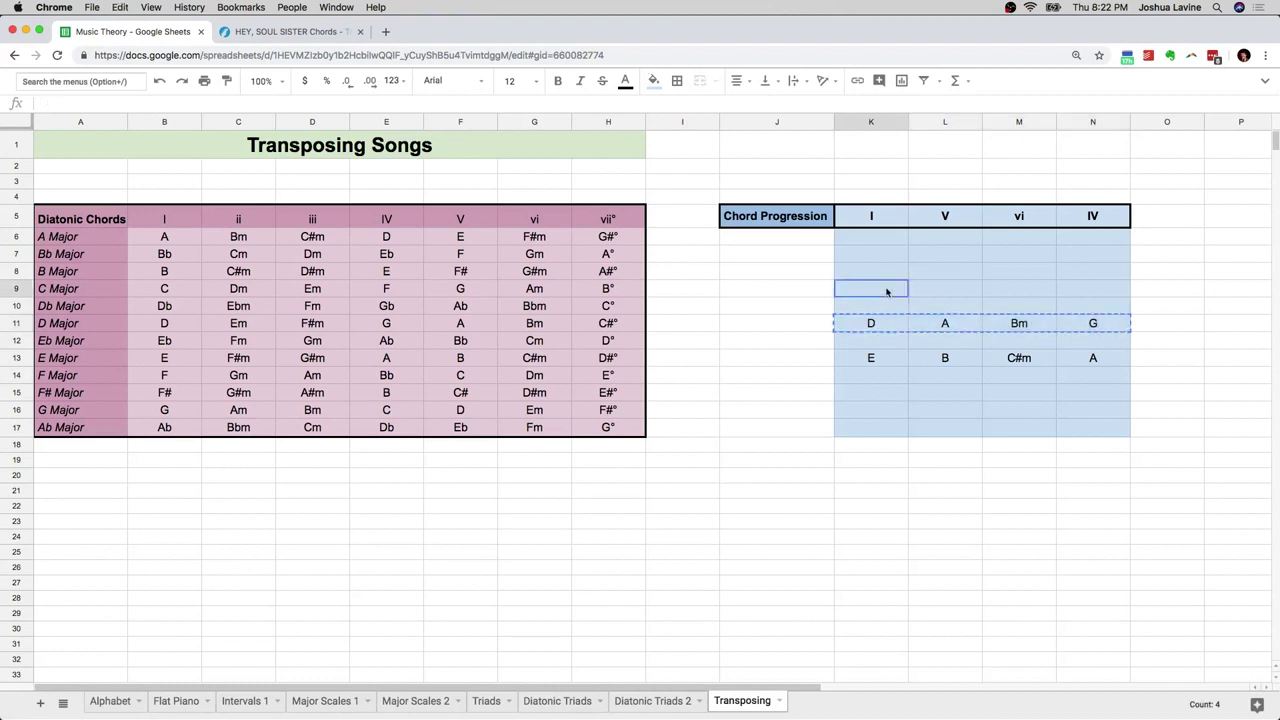
key(ctrl+v)
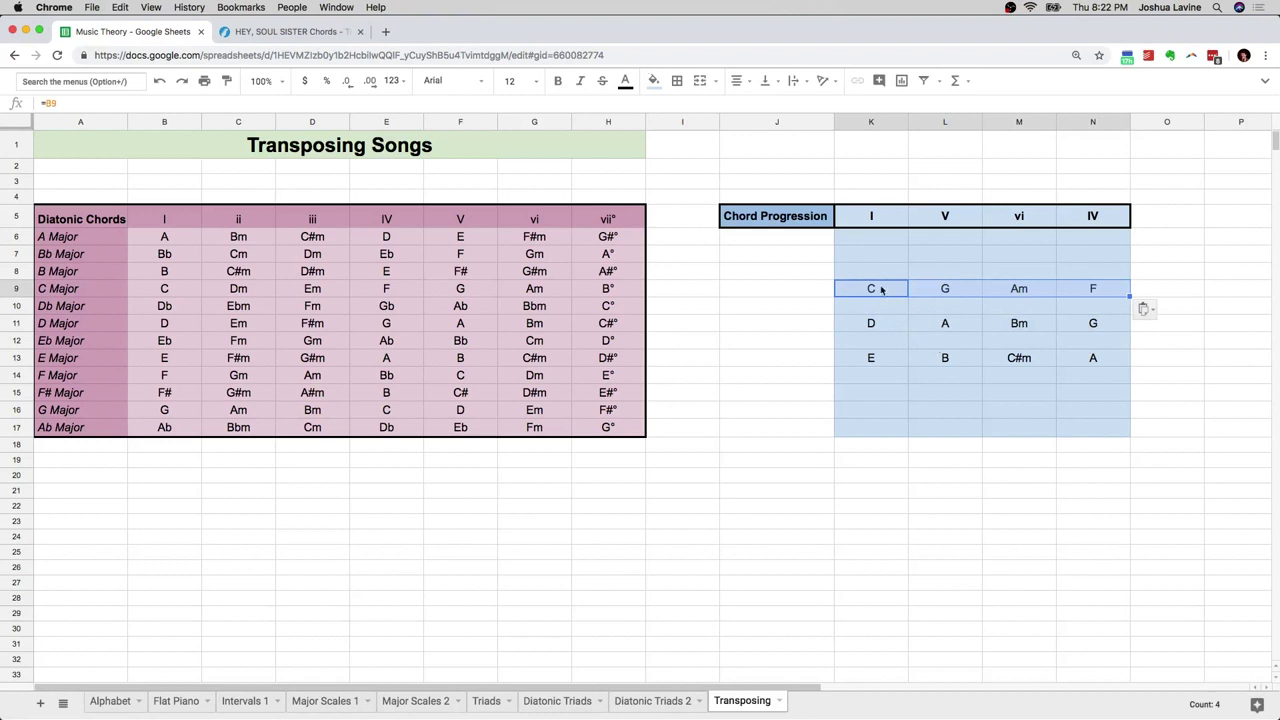
click(1080, 291)
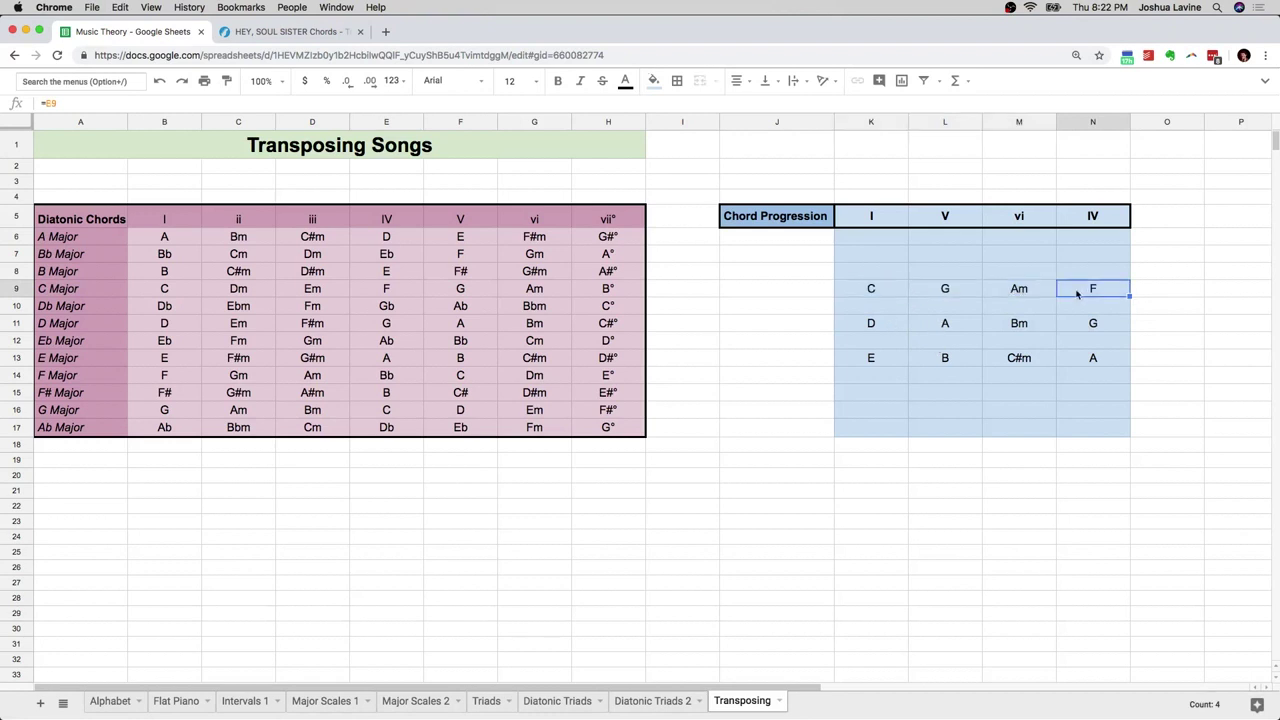
click(874, 292)
click(944, 292)
click(1019, 292)
click(1074, 293)
click(880, 360)
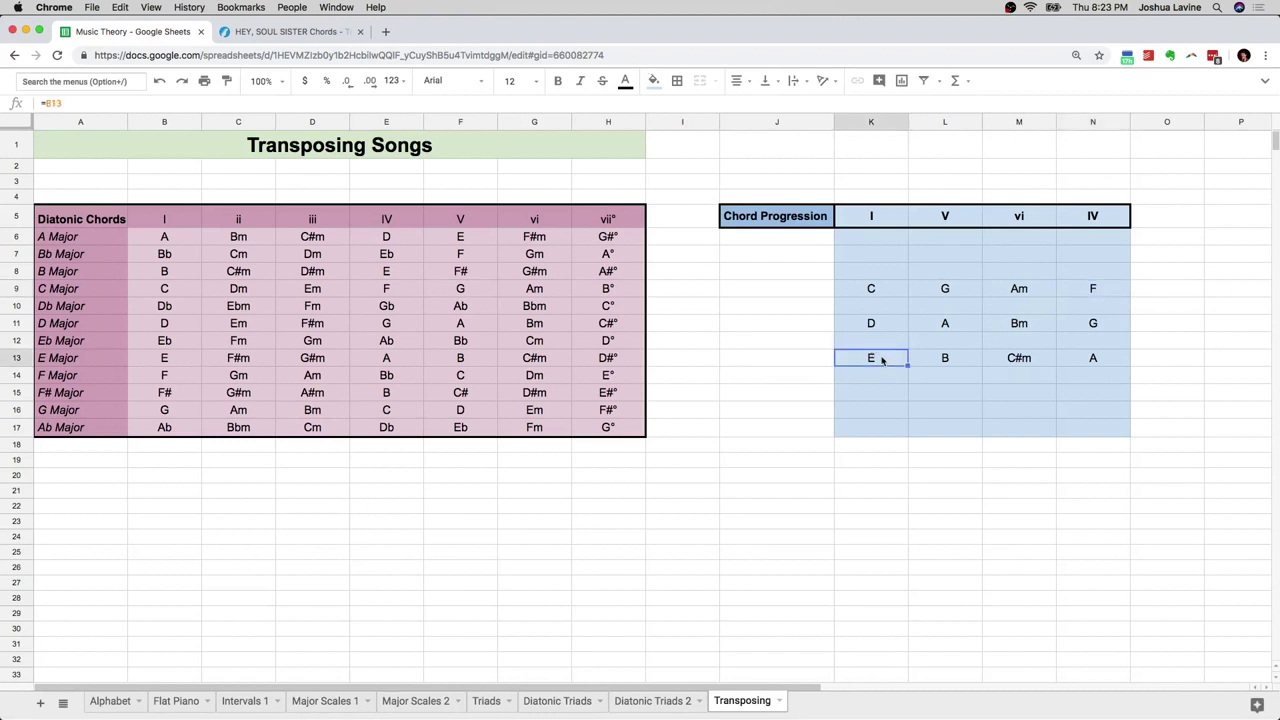
shift+click(1064, 361)
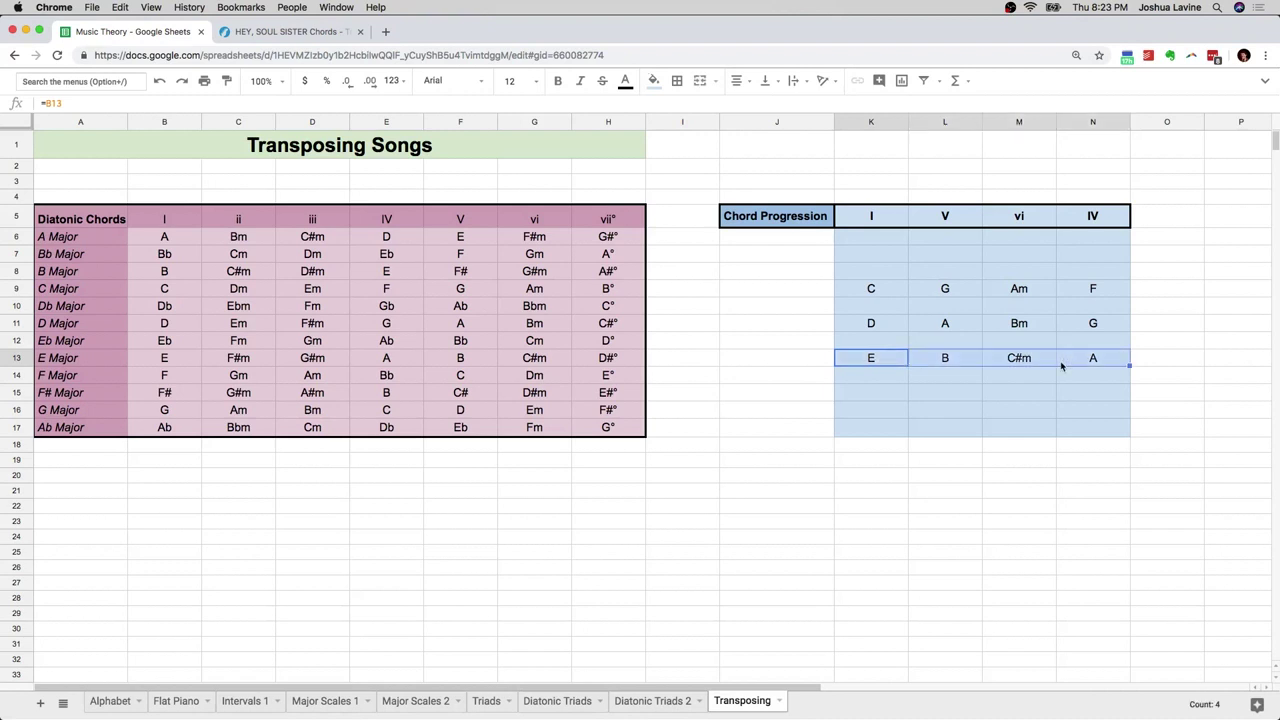
Step: Paste the E major row into K16:N16 to get G, D, Em and C, verifying the formulas
key(super+c)
click(884, 409)
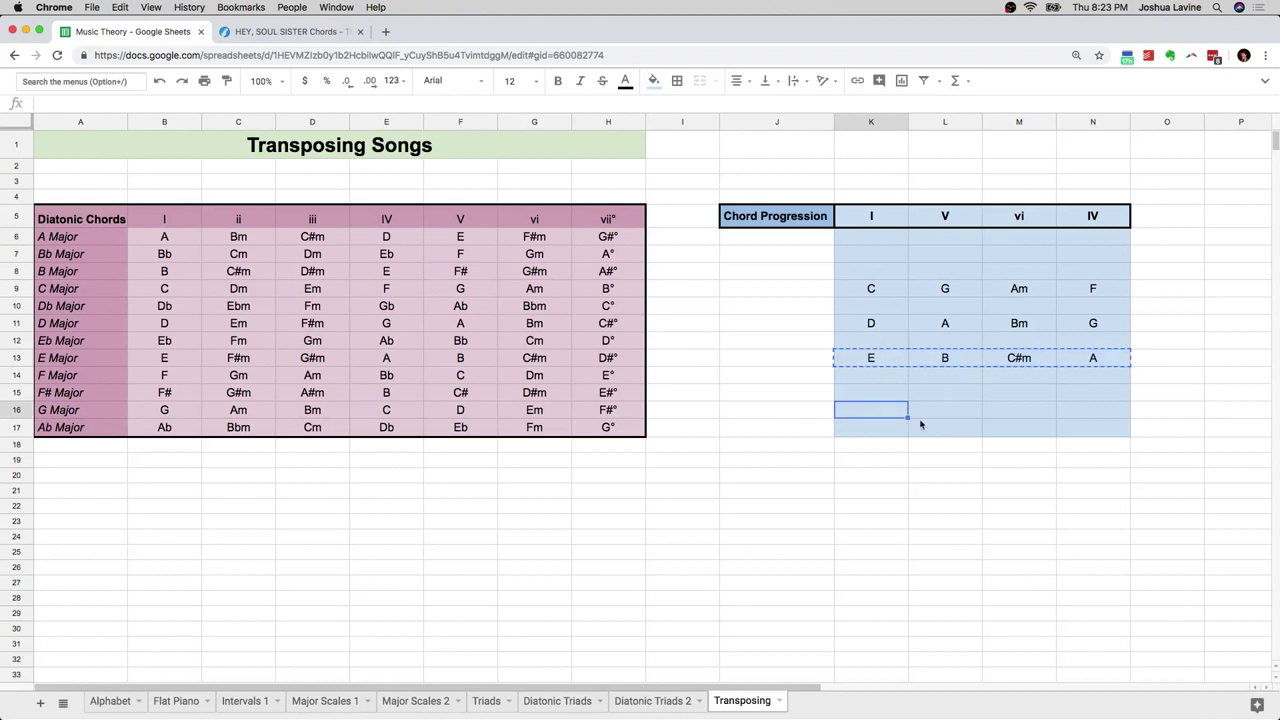
key(super+v)
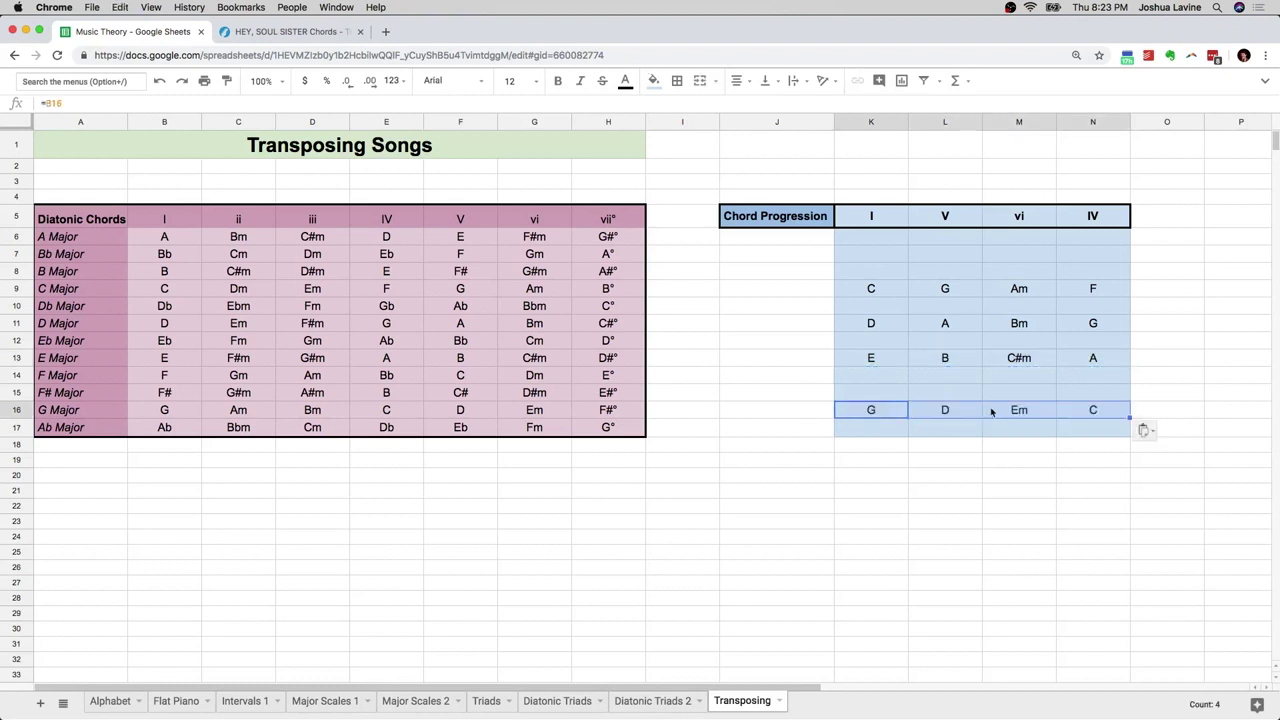
click(903, 411)
click(963, 410)
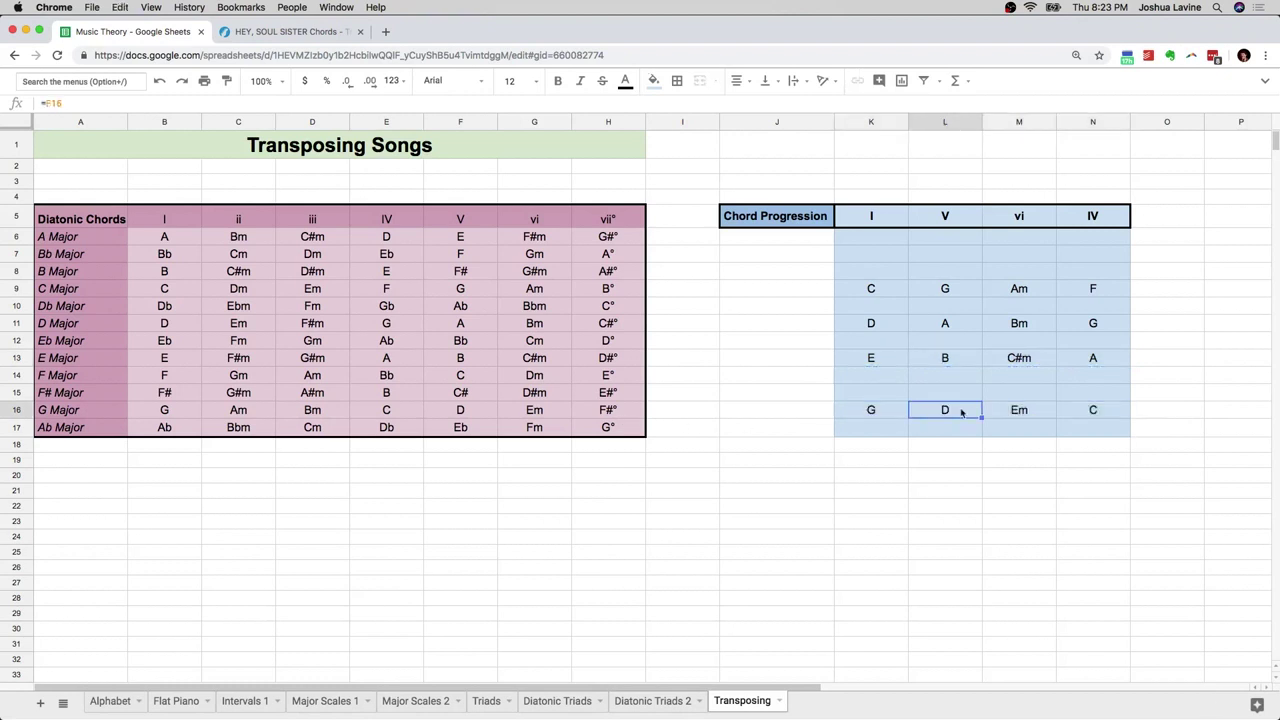
click(1015, 411)
click(1094, 414)
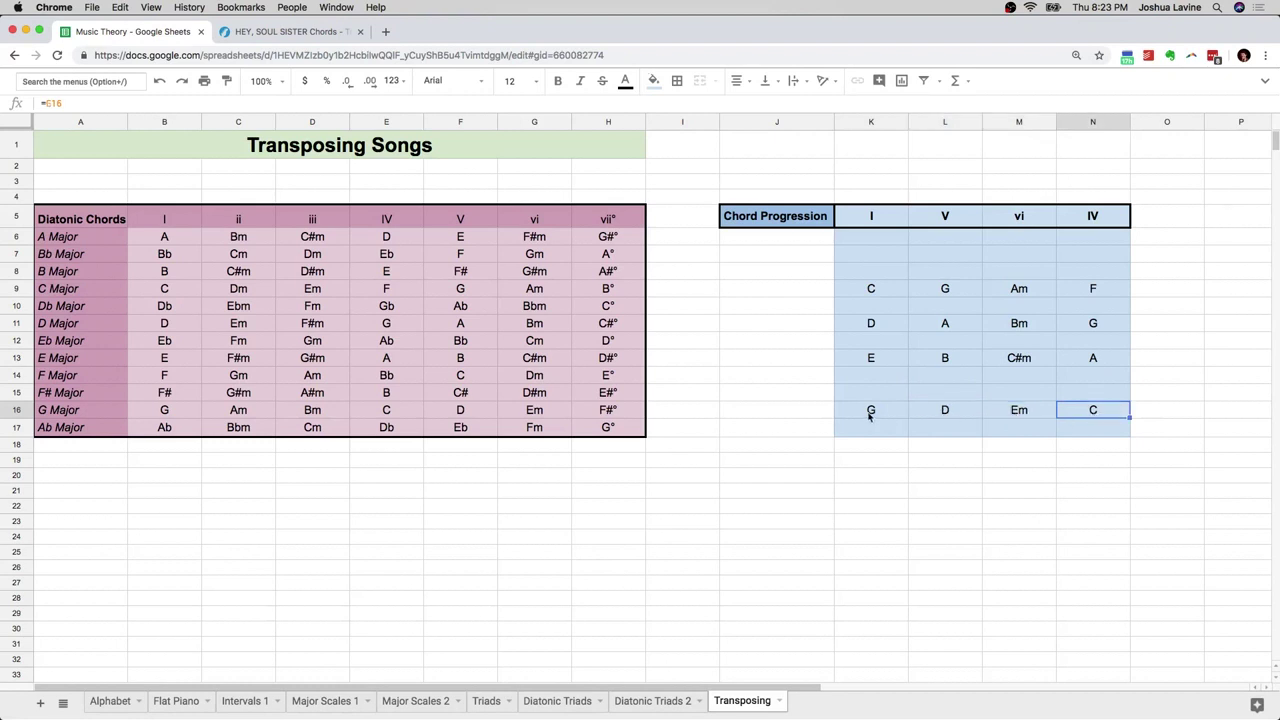
drag(870, 412, 1089, 414)
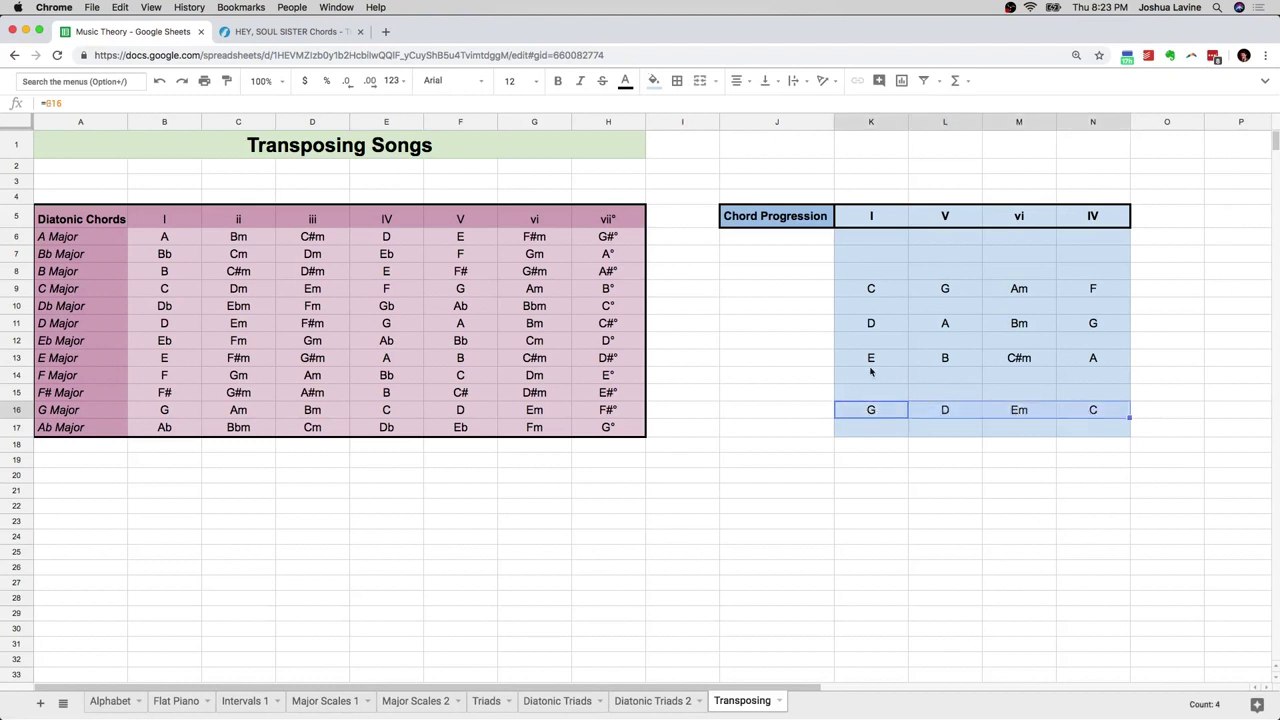
drag(871, 360, 1094, 360)
click(945, 395)
drag(870, 410, 1077, 413)
click(1034, 446)
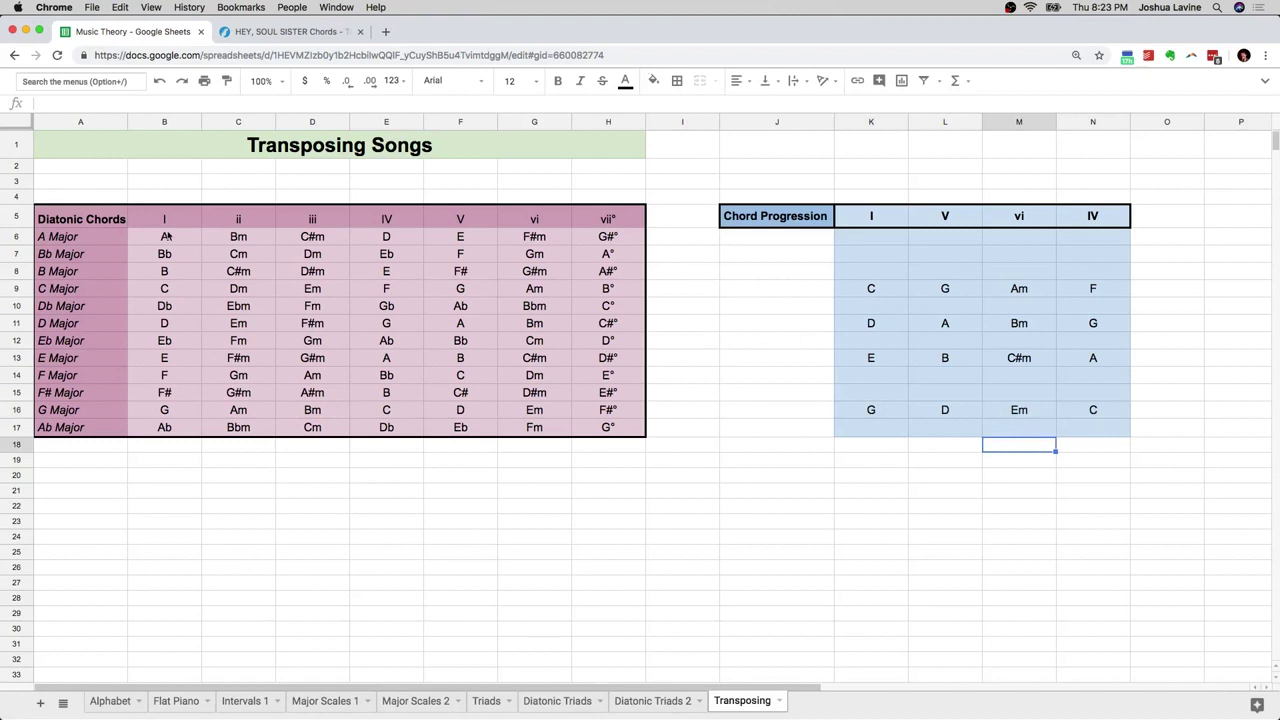
drag(109, 221, 620, 430)
click(651, 455)
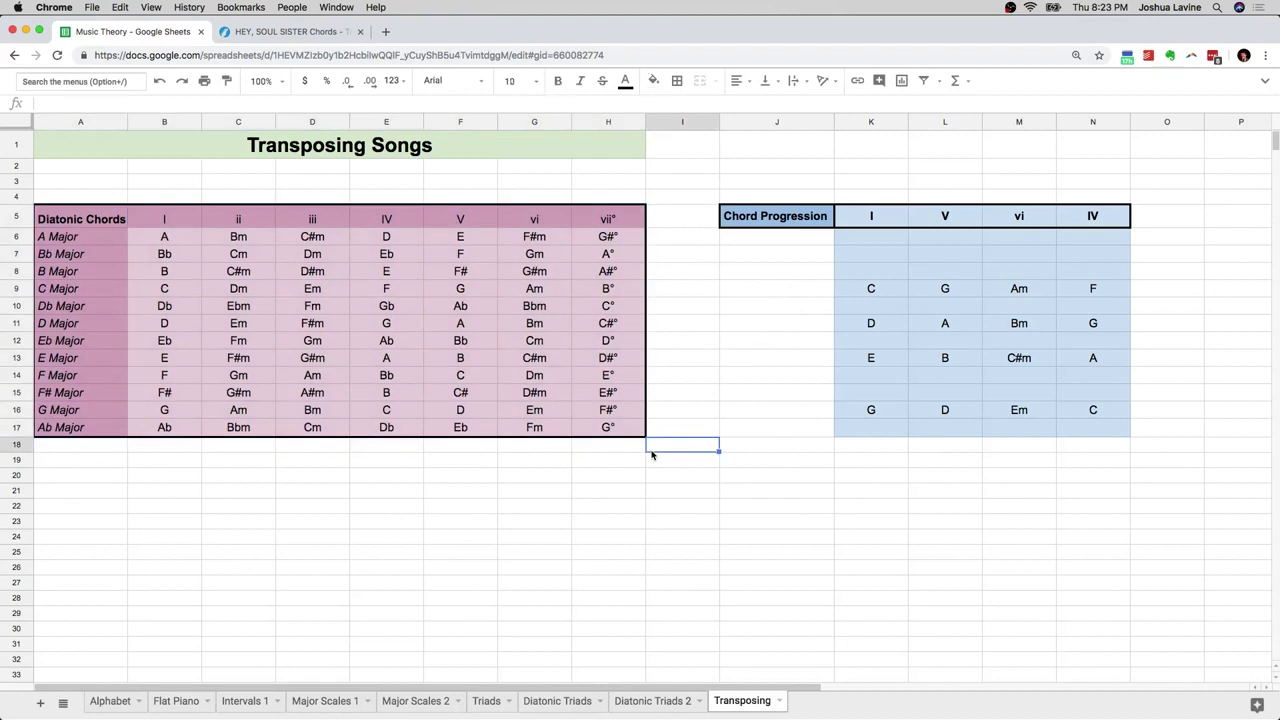
click(757, 450)
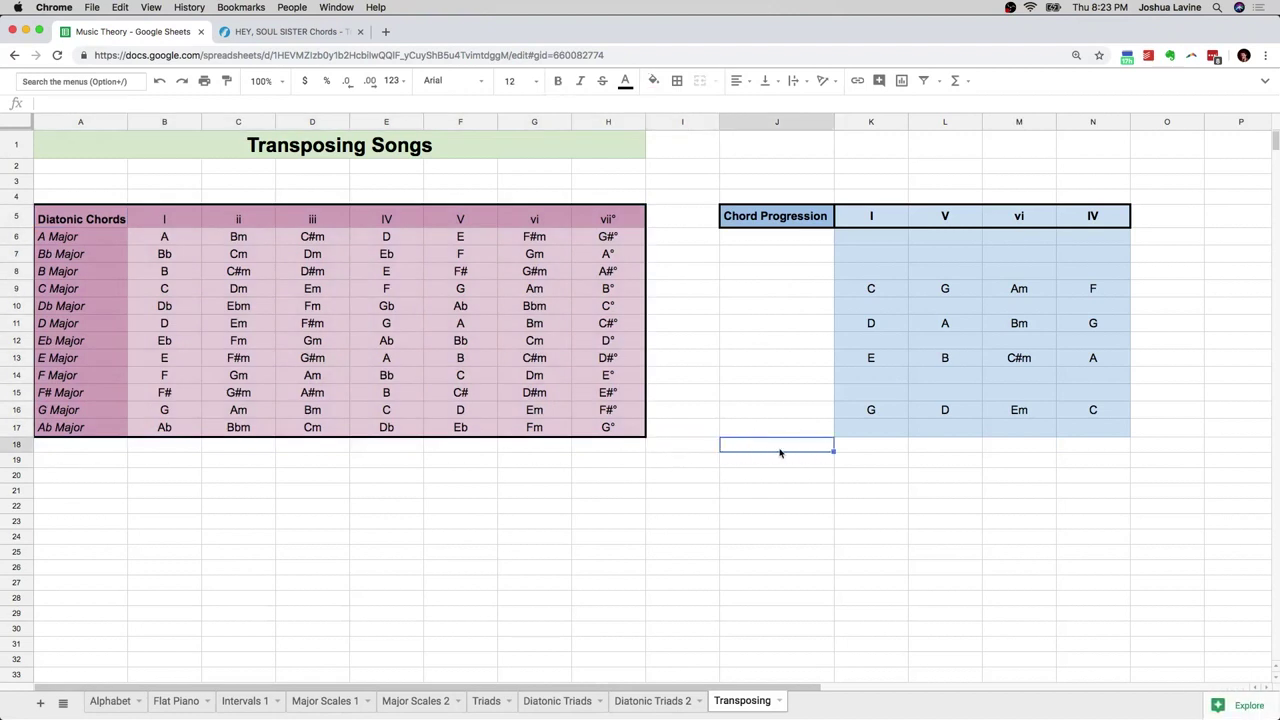
click(851, 450)
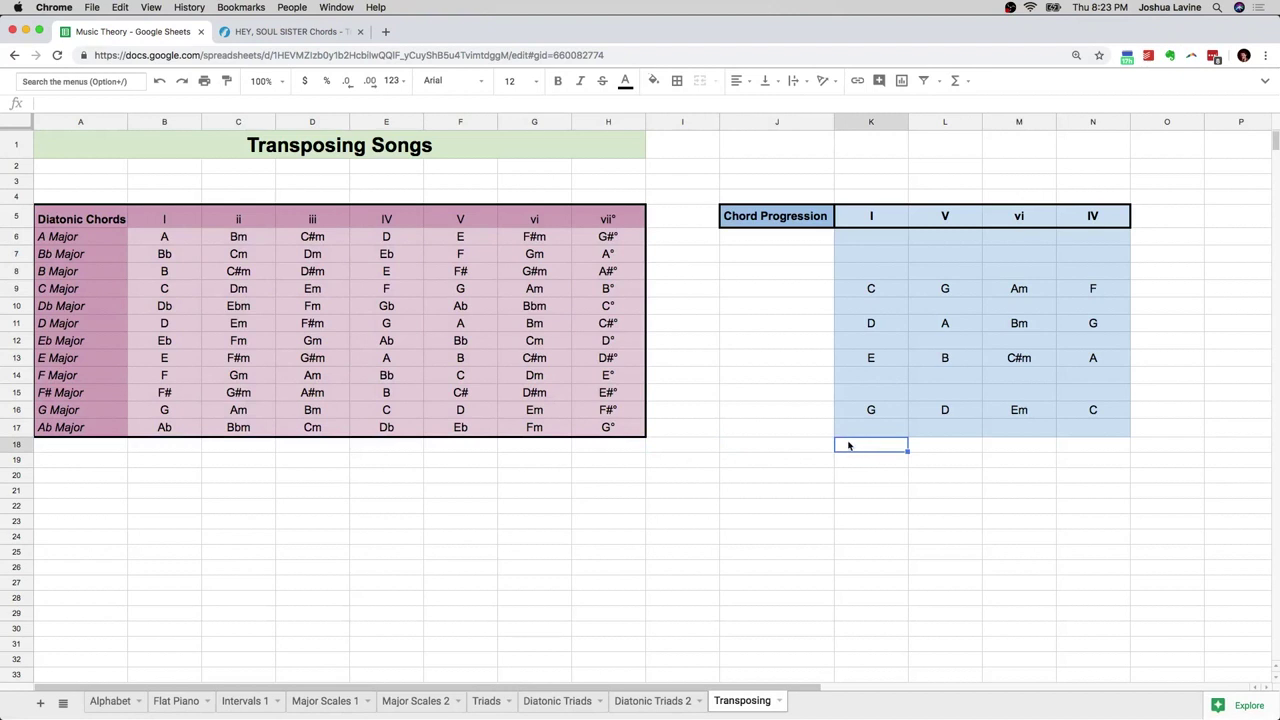